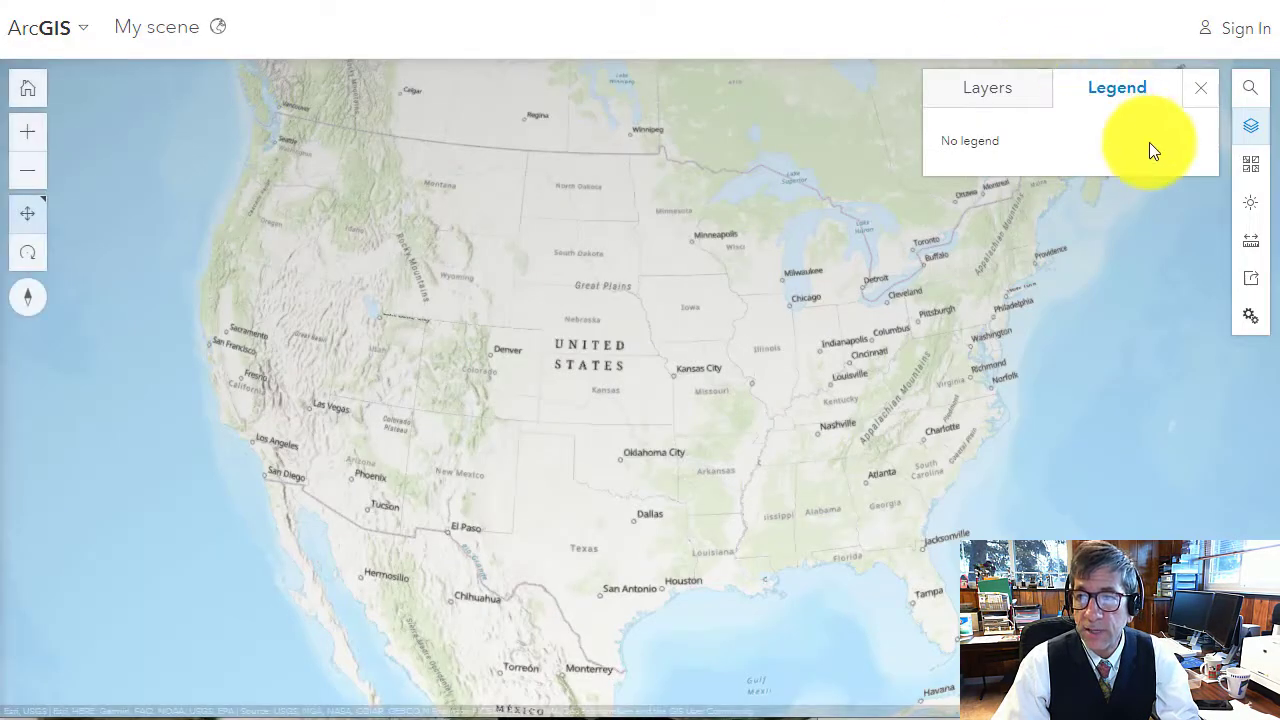
# Step: Search for the coordinates 46.26657, -100.25799 and fly the scene there
pyautogui.click(1248, 92)
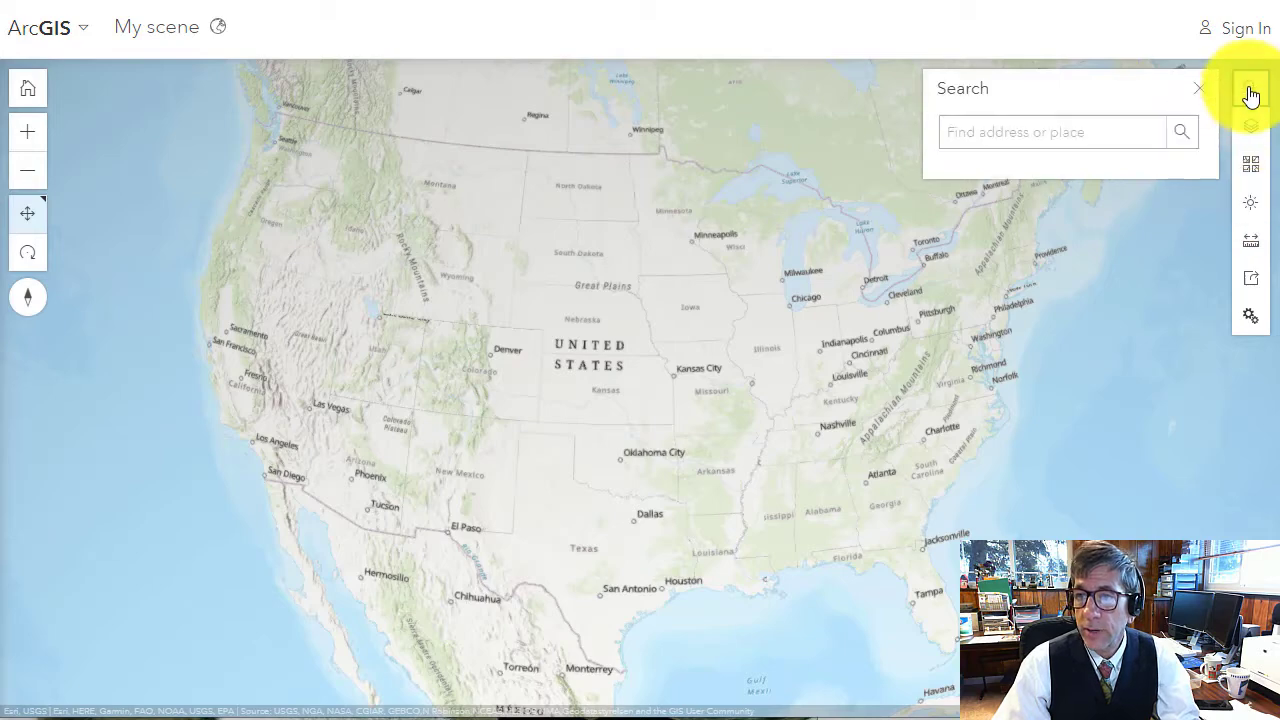
pyautogui.click(1100, 127)
pyautogui.write('46.26657, -100.25799')
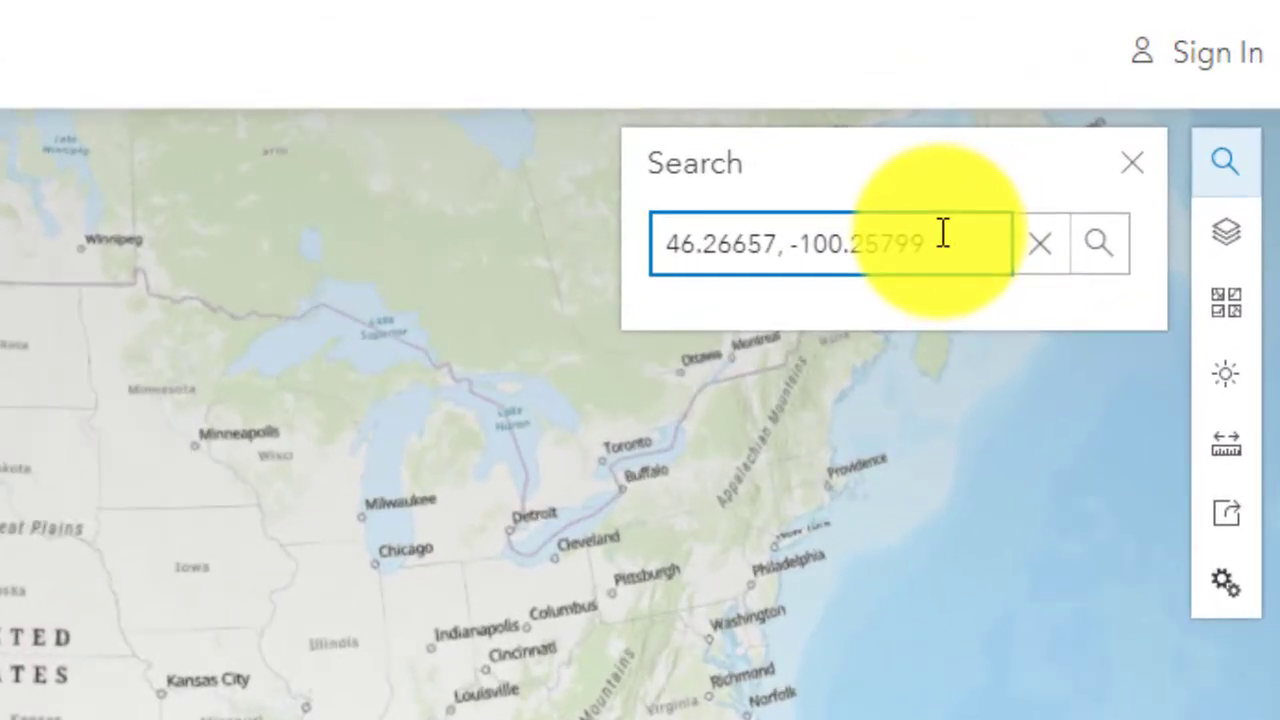
pyautogui.press('Return')
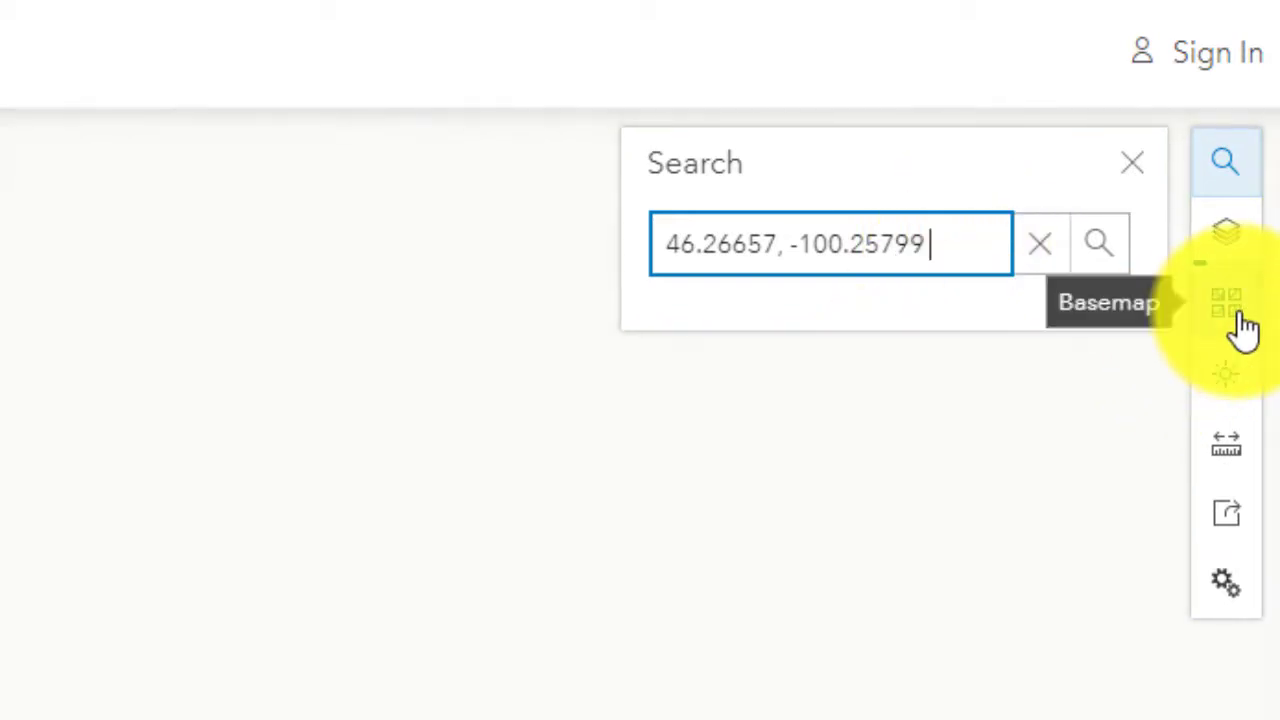
# Step: Switch the basemap to the Imagery thumbnail and zoom out a little
pyautogui.click(1226, 305)
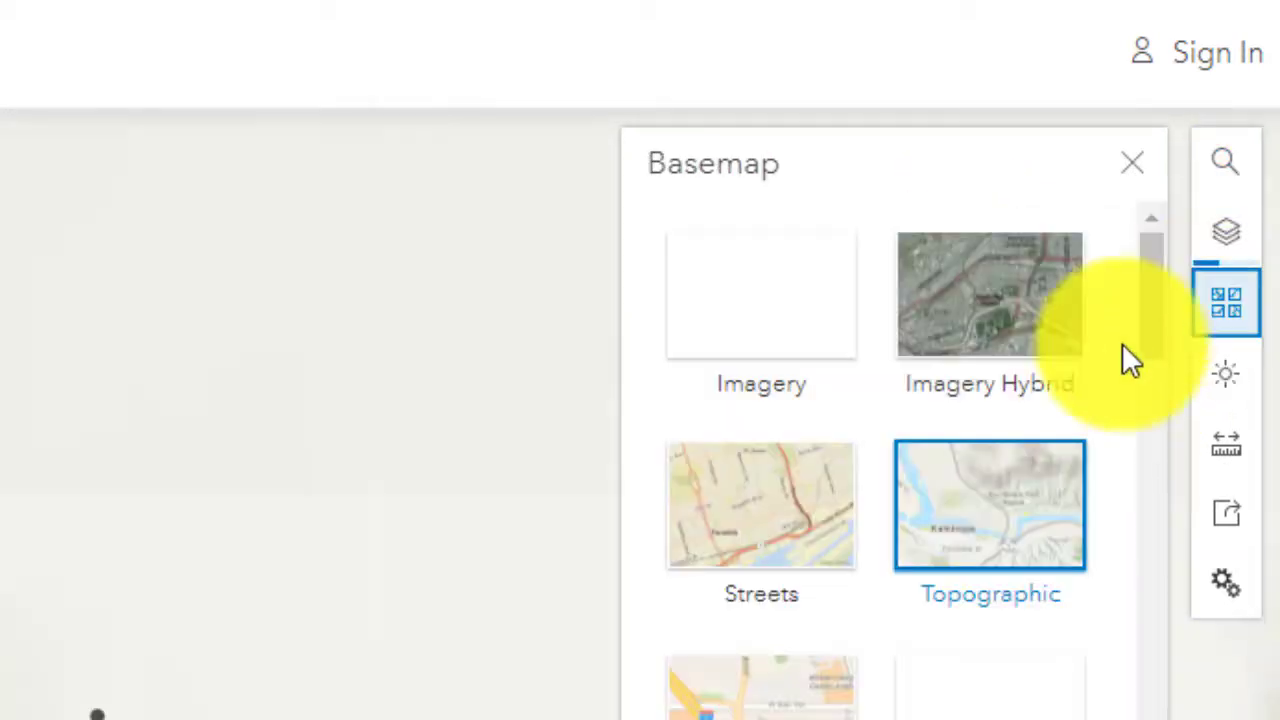
pyautogui.click(815, 322)
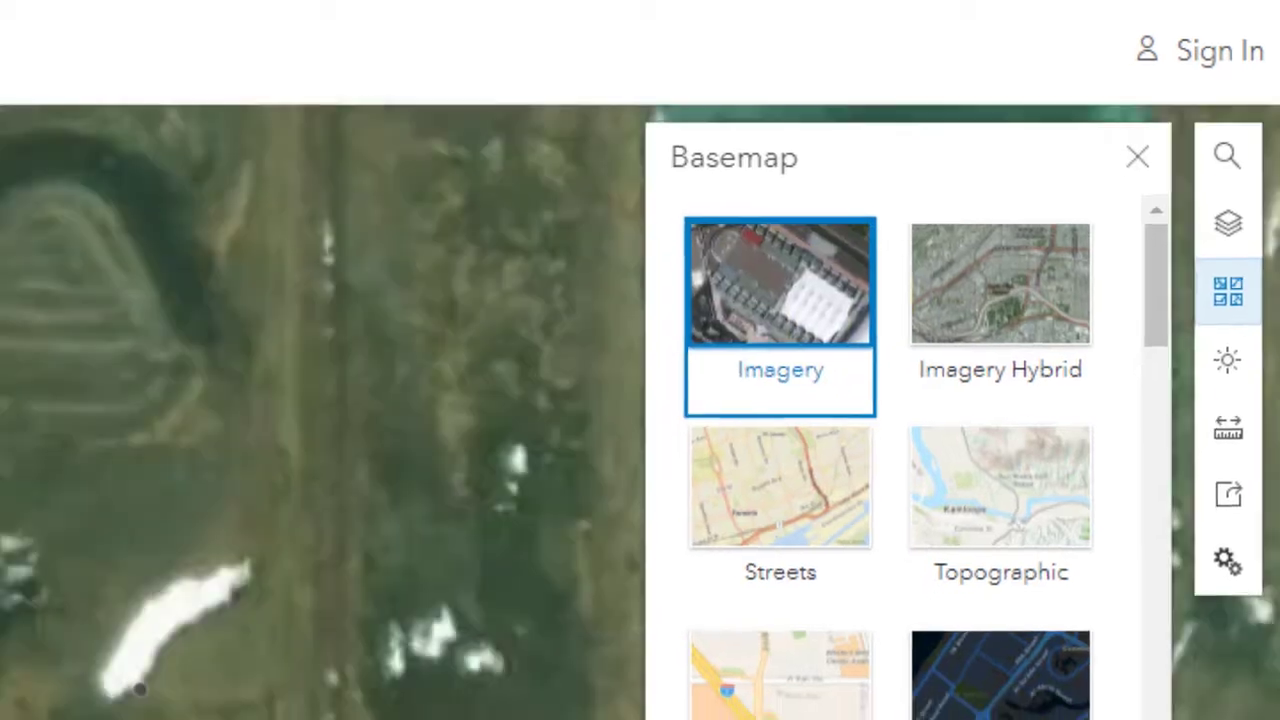
pyautogui.scroll(-3, 729, 462)
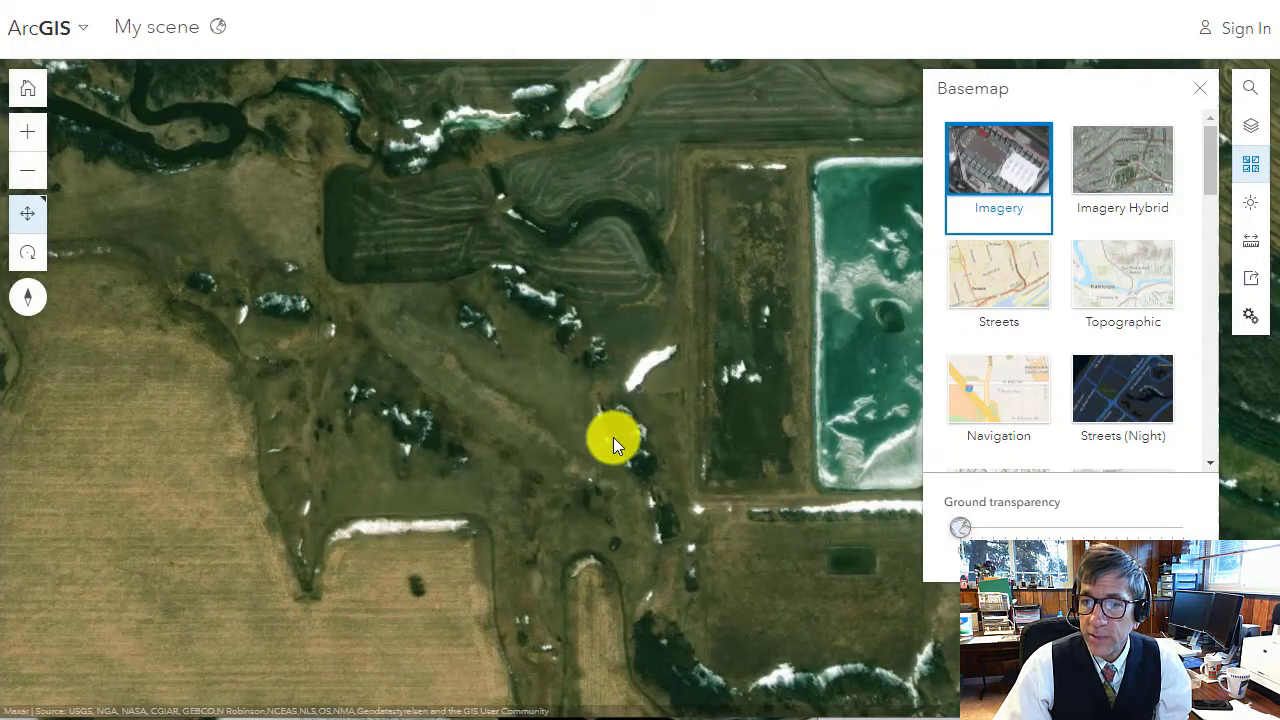
# Step: Zoom out further and pan the imagery to bring Linton's town into view
pyautogui.scroll(-4, 613, 437)
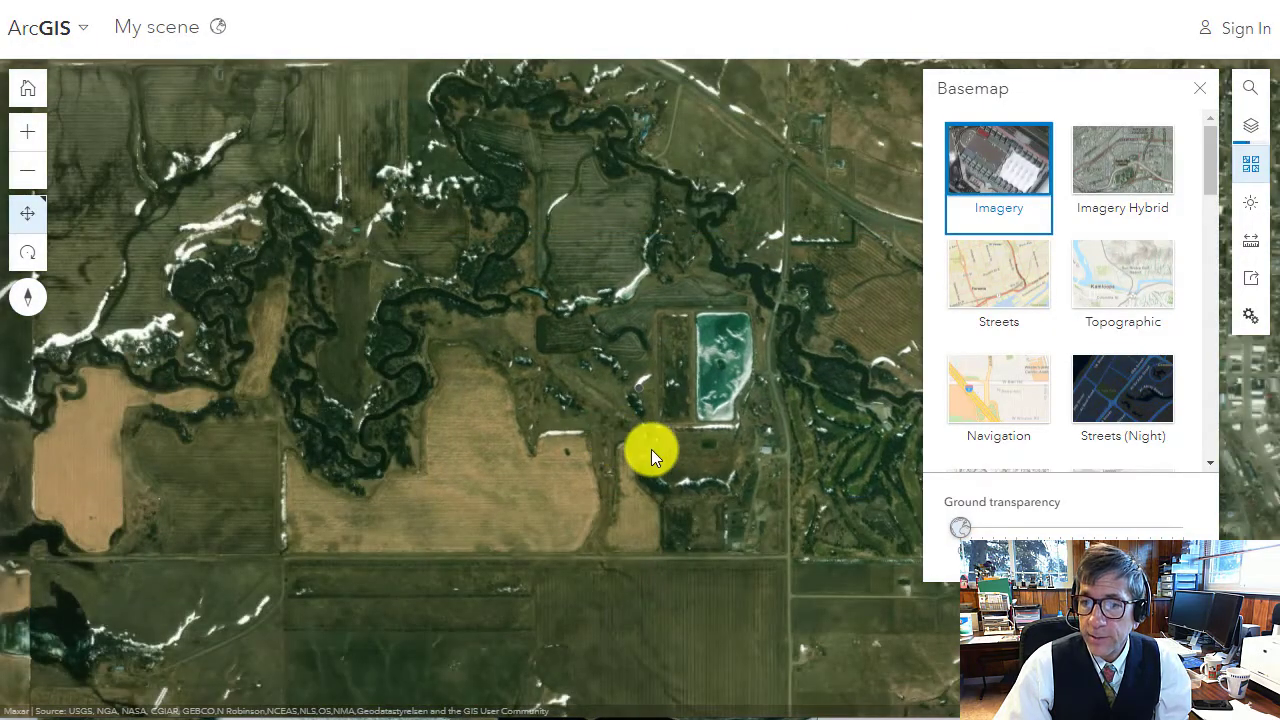
pyautogui.scroll(-2, 651, 449)
pyautogui.scroll(-2, 651, 449)
pyautogui.moveTo(694, 494); pyautogui.dragTo(443, 517)
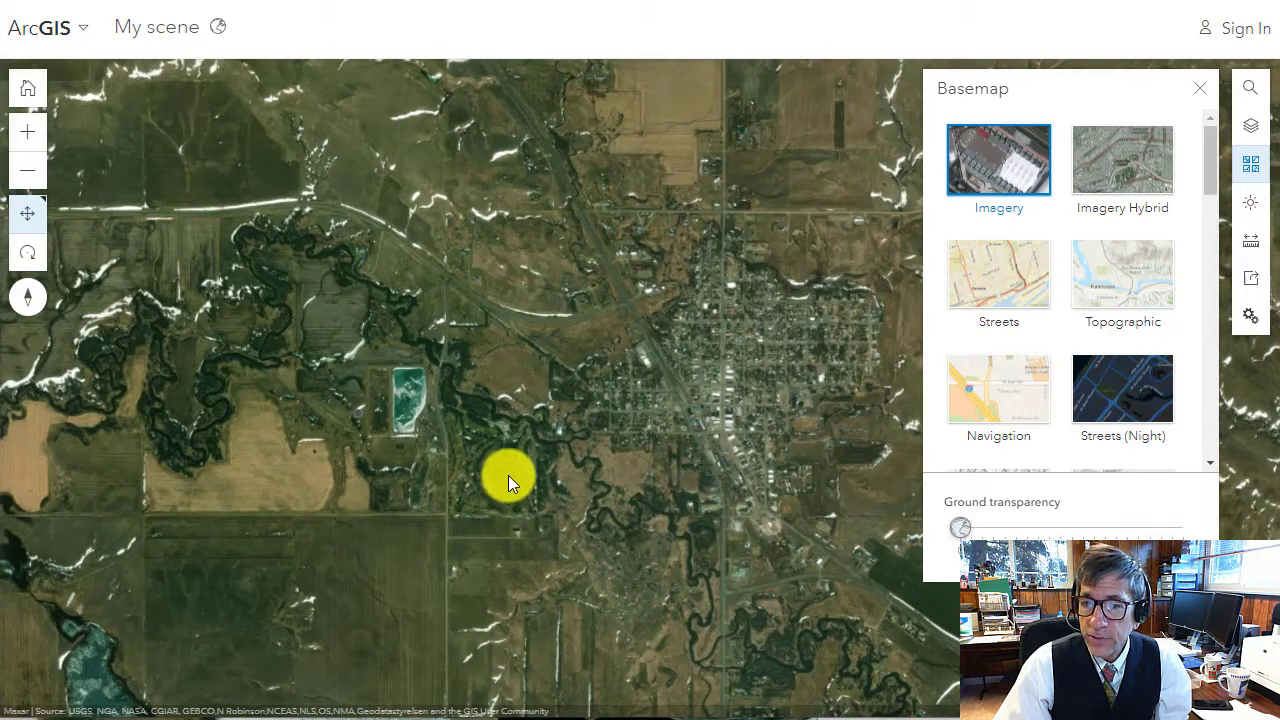
# Step: Rotate and tilt the scene into an oblique view of the pond and town
pyautogui.click(28, 252)
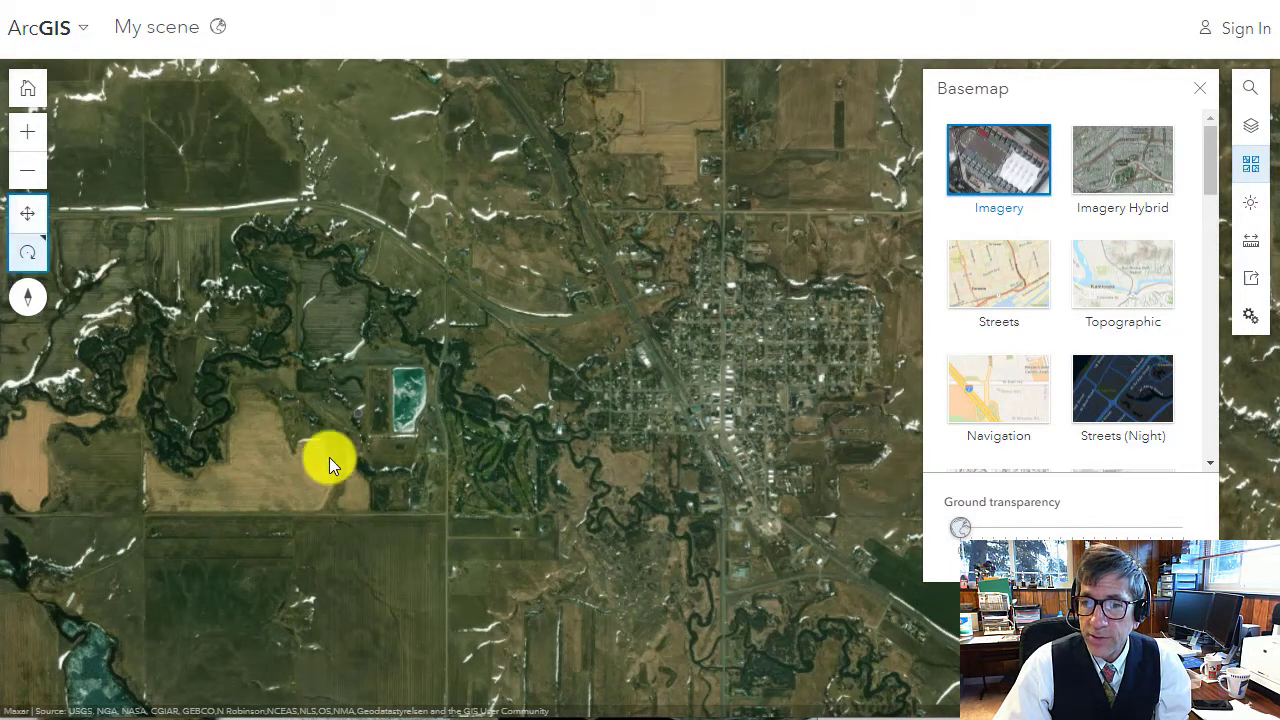
pyautogui.moveTo(380, 471); pyautogui.dragTo(789, 314)
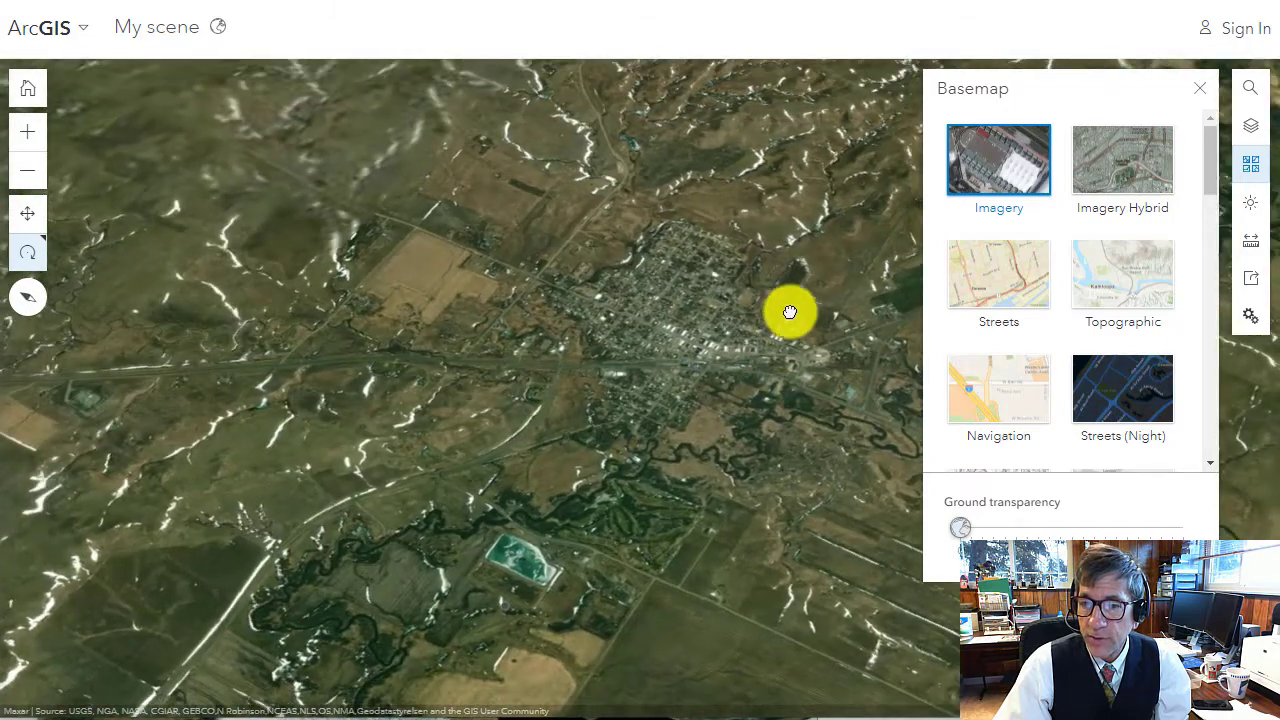
pyautogui.moveTo(554, 586); pyautogui.dragTo(749, 480)
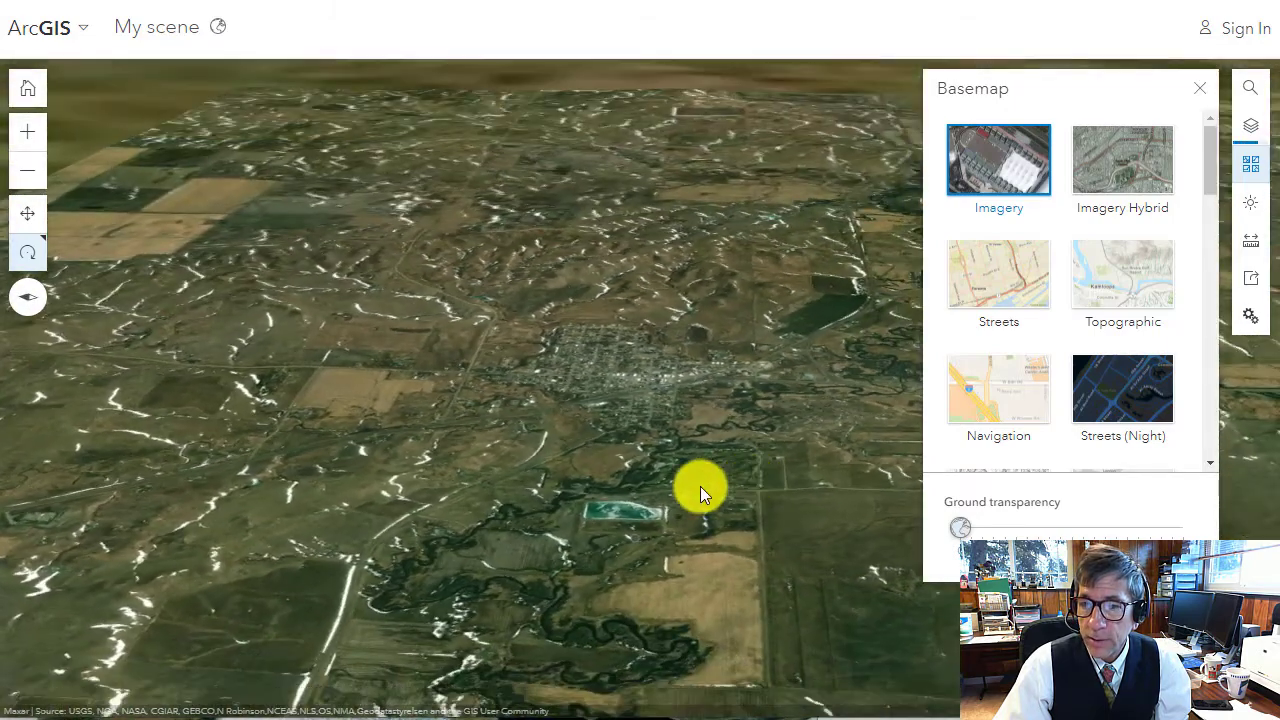
pyautogui.scroll(3, 700, 491)
pyautogui.scroll(5, 698, 487)
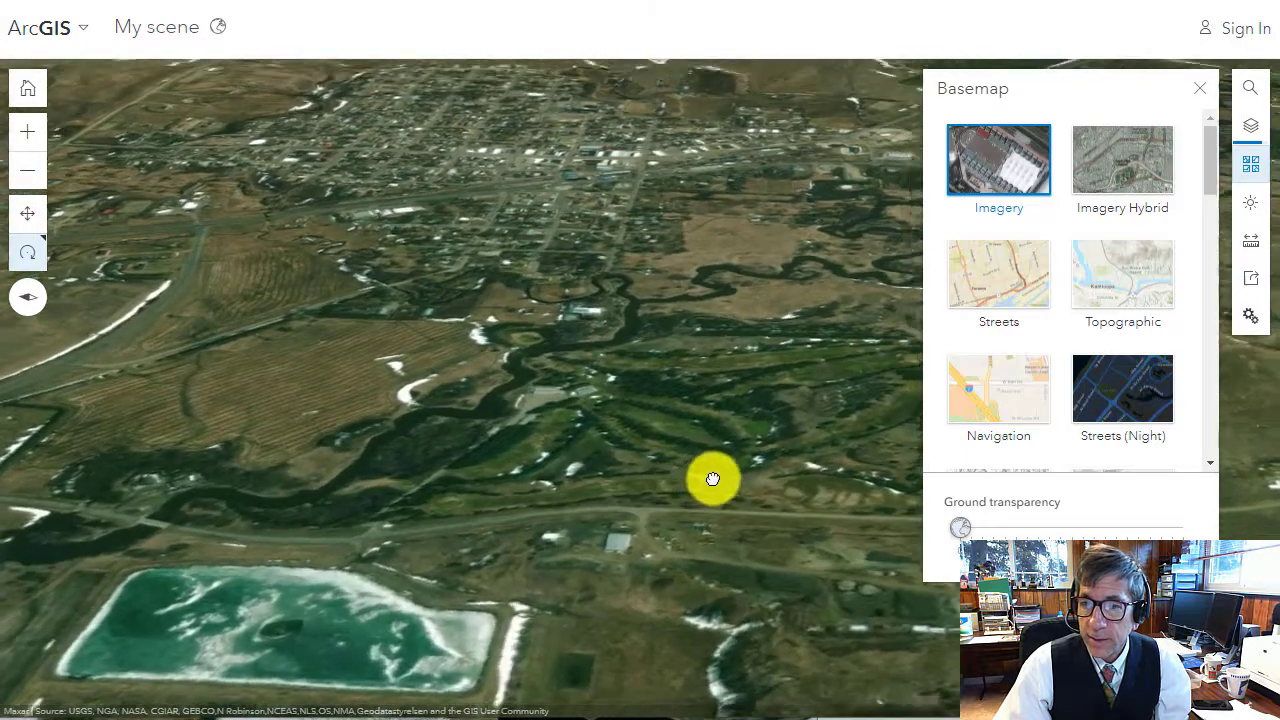
pyautogui.moveTo(712, 479); pyautogui.dragTo(708, 462)
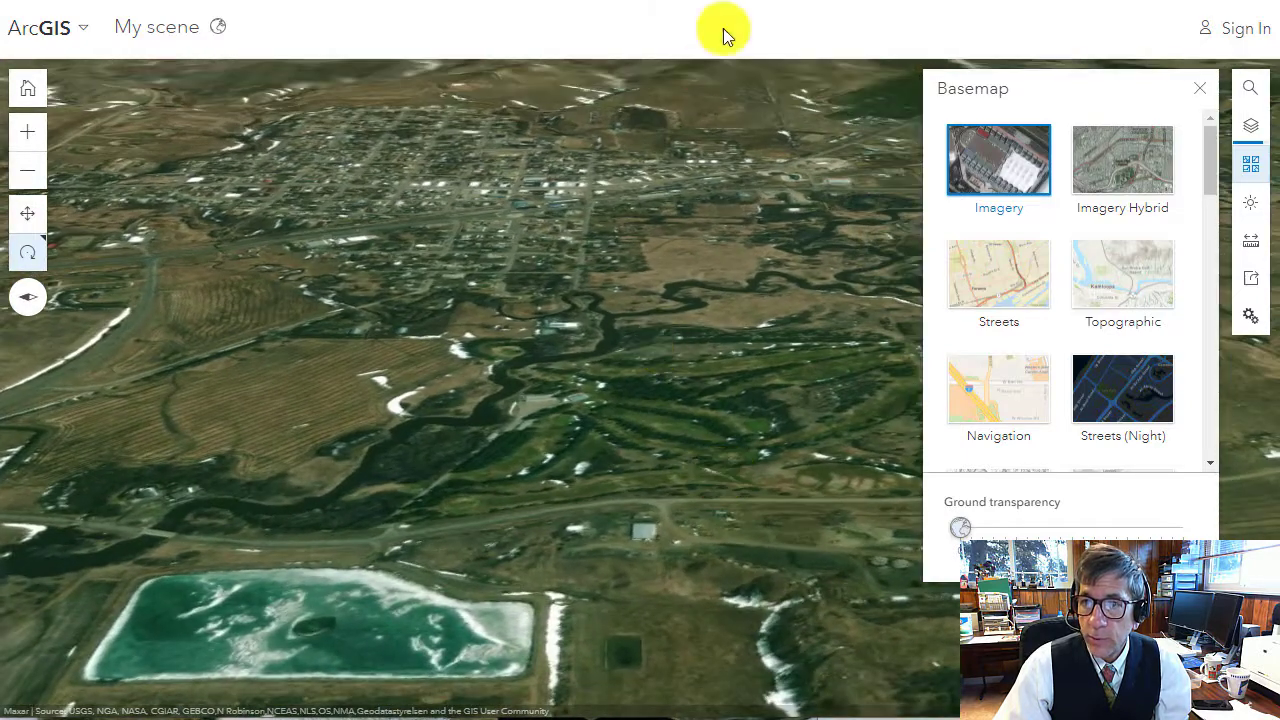
# Step: Check the aerial photo, then rotate and pan the town and river to match it
pyautogui.hotkey('alt', 'Tab')
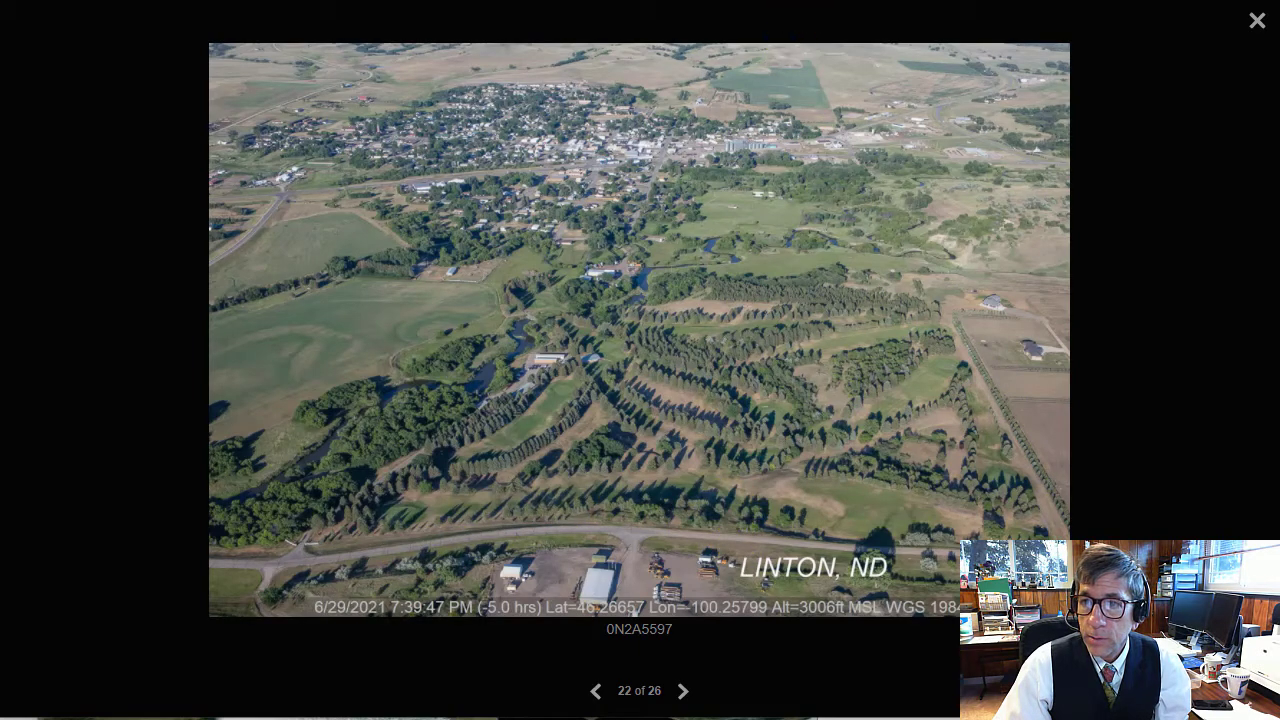
pyautogui.hotkey('alt', 'Tab')
pyautogui.moveTo(756, 371)
pyautogui.mouseDown()
pyautogui.moveTo(686, 377)
pyautogui.moveTo(751, 366)
pyautogui.mouseUp()
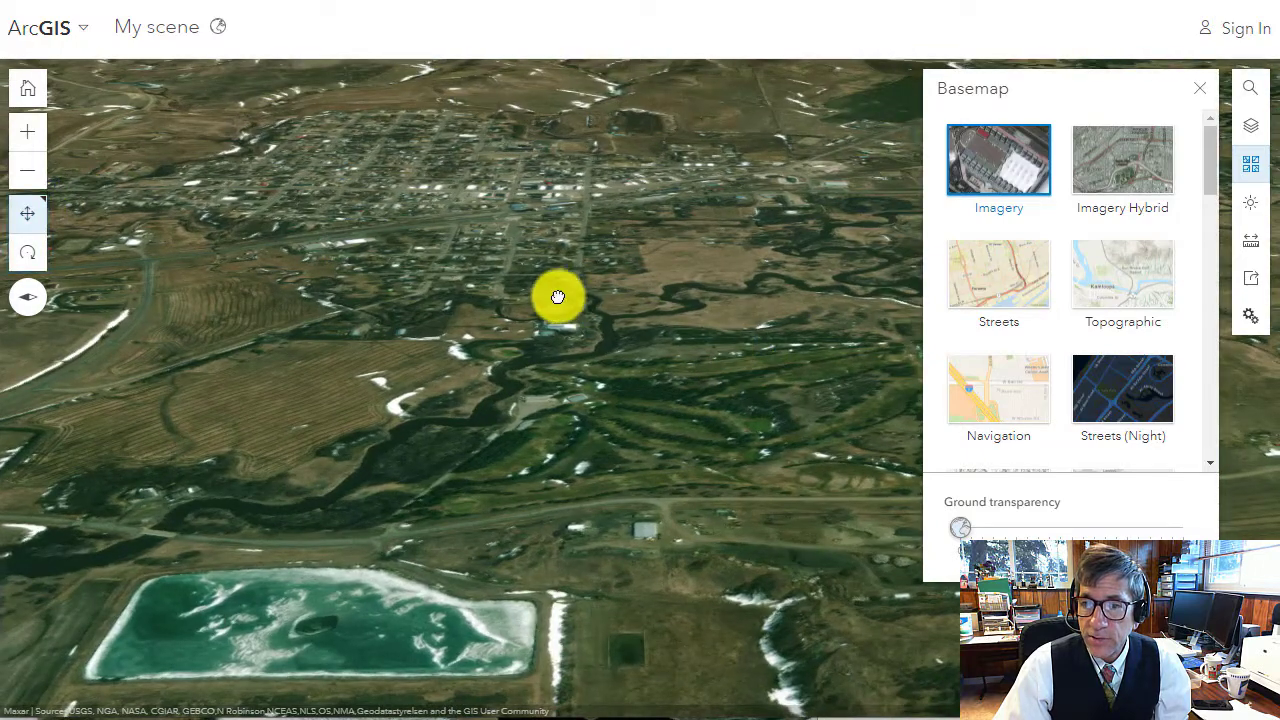
pyautogui.moveTo(557, 294); pyautogui.dragTo(466, 354)
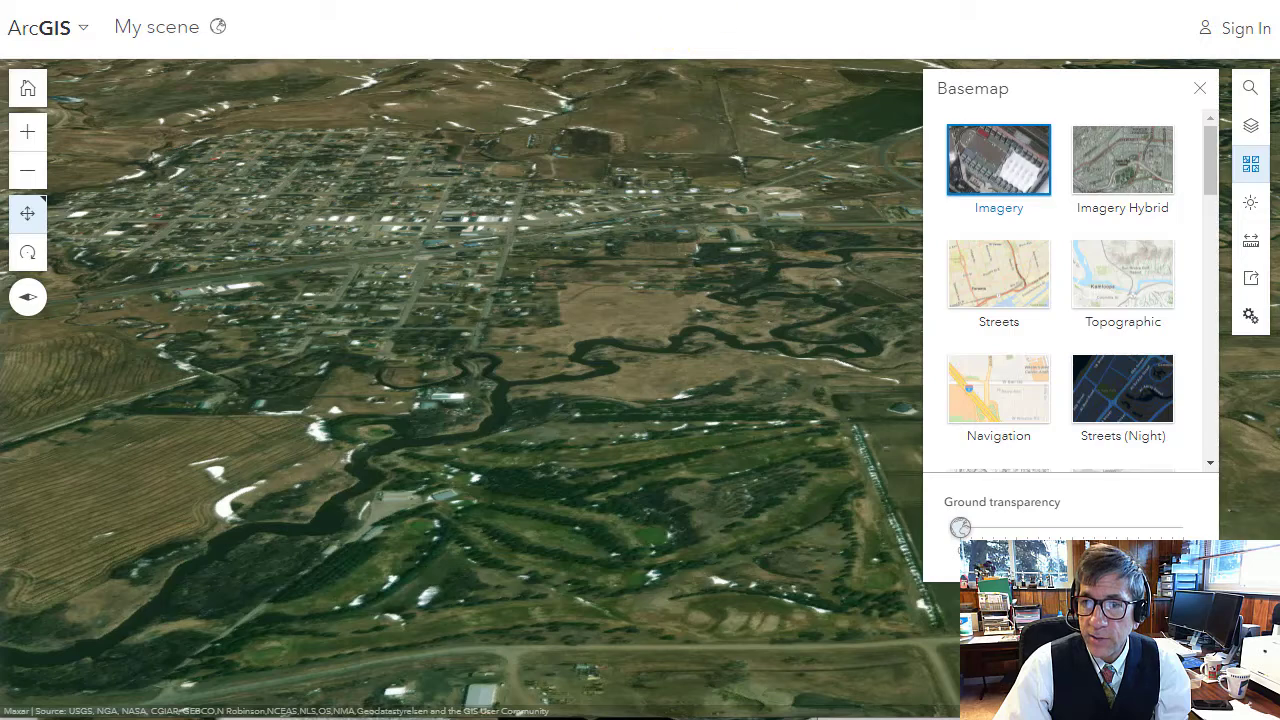
# Step: Recheck against the photo, zoom out, and pan the scene down-left
pyautogui.hotkey('alt', 'Tab')
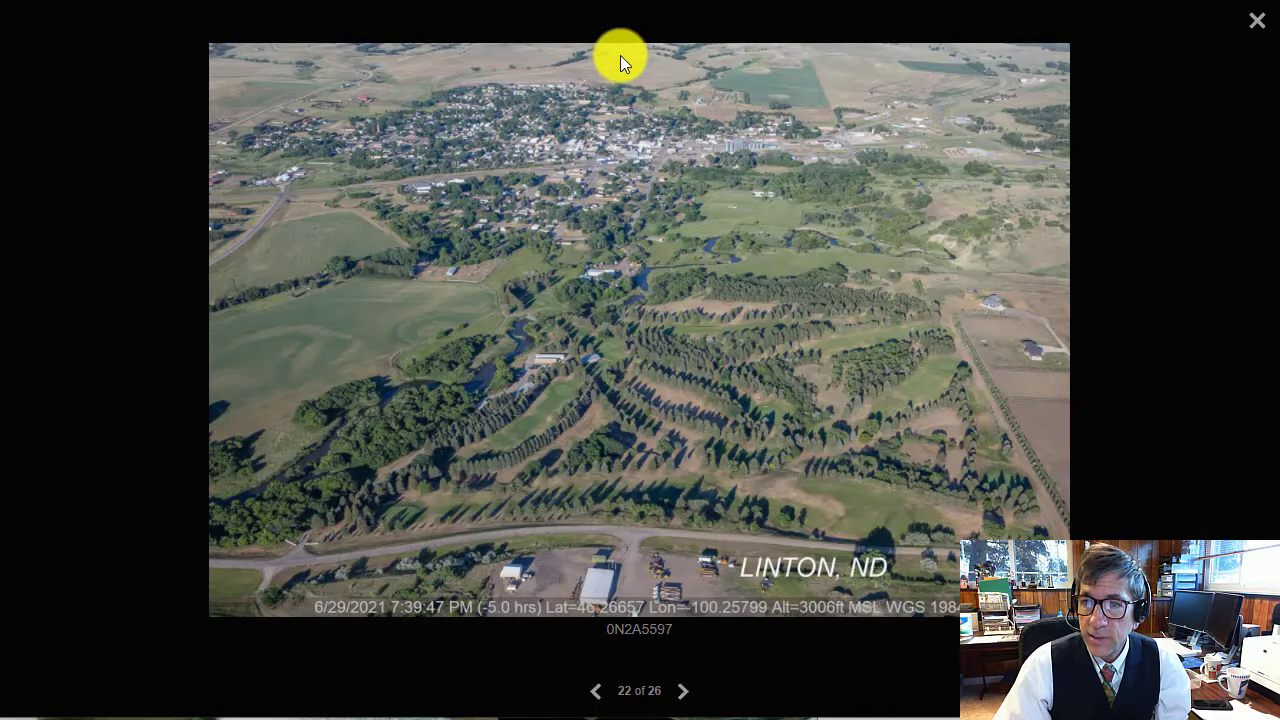
pyautogui.hotkey('alt', 'Tab')
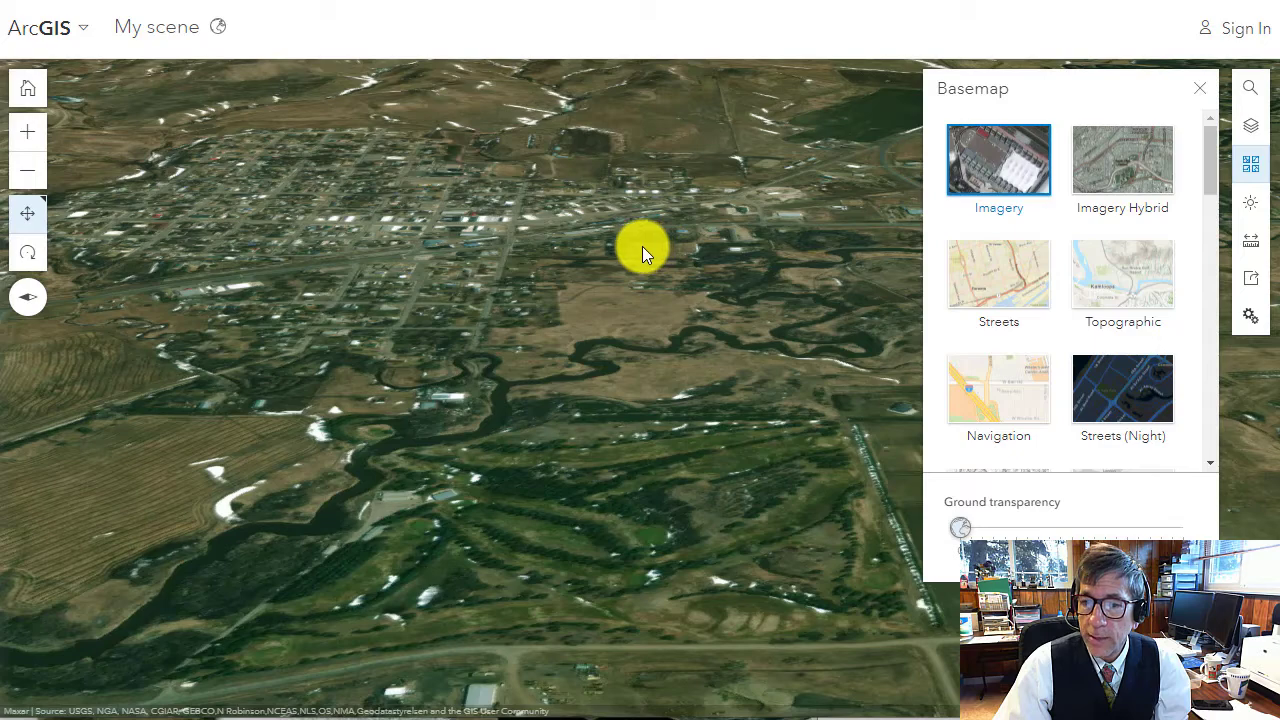
pyautogui.scroll(-3, 642, 246)
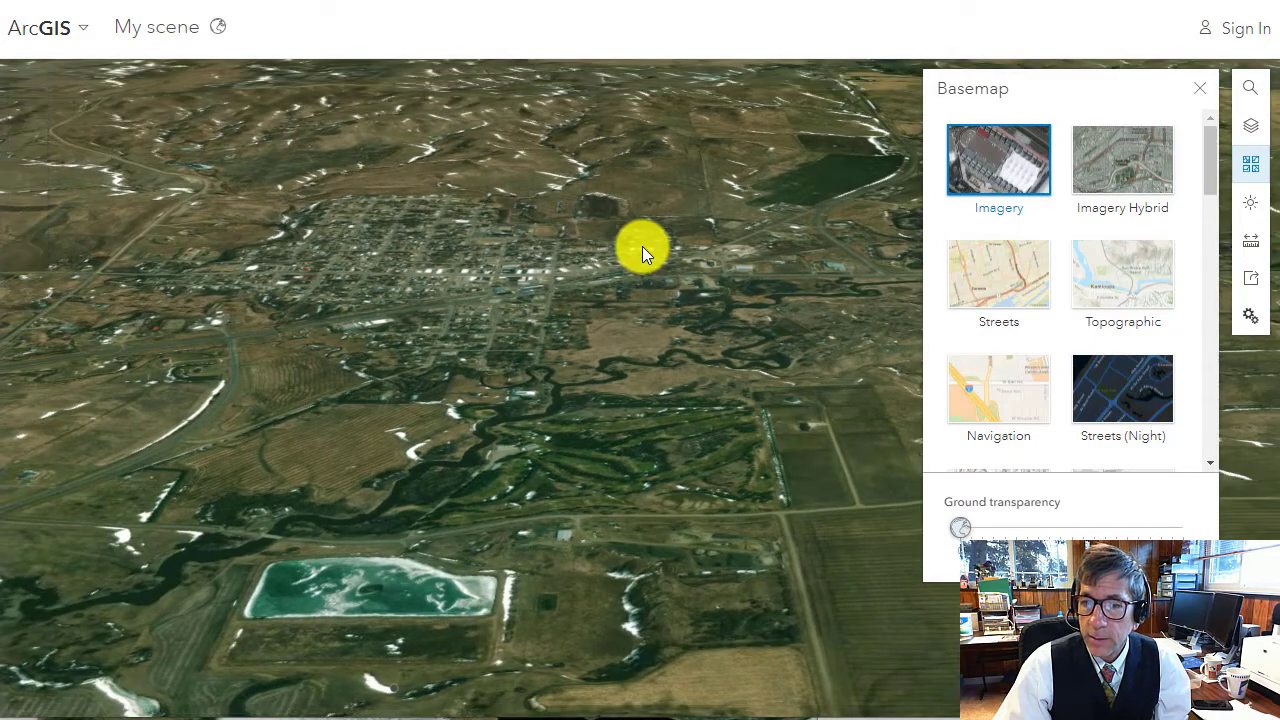
pyautogui.hotkey('alt', 'Tab')
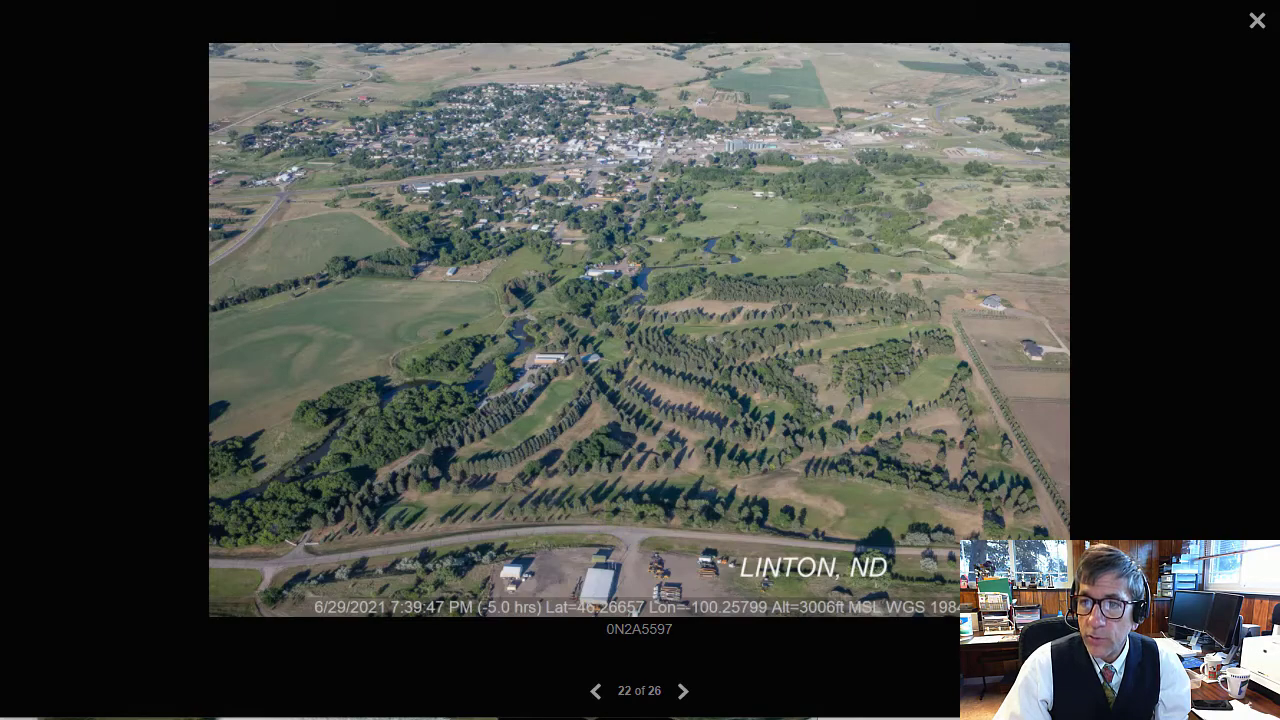
pyautogui.hotkey('alt', 'Tab')
pyautogui.moveTo(617, 474); pyautogui.dragTo(559, 517)
# Step: Rotate around the tree rows, shift the scene right, then rotate to the photo's angle
pyautogui.click(36, 255)
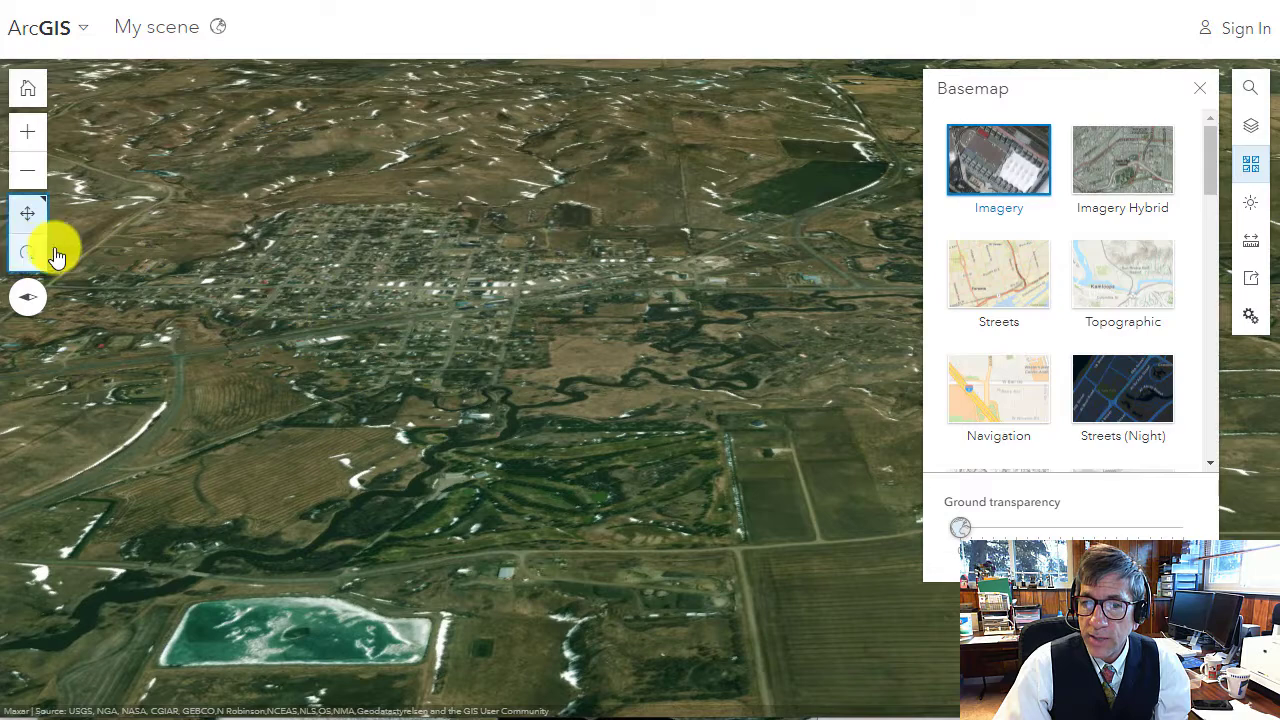
pyautogui.moveTo(688, 506); pyautogui.dragTo(527, 464)
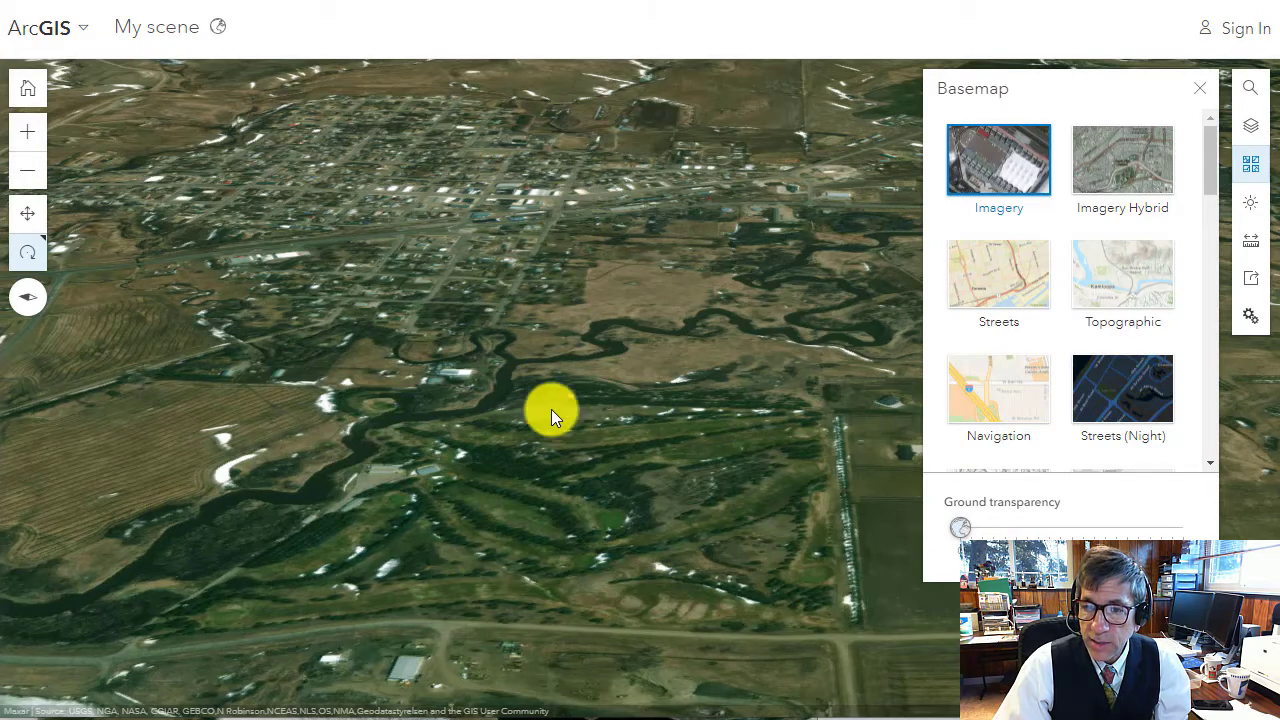
pyautogui.click(27, 212)
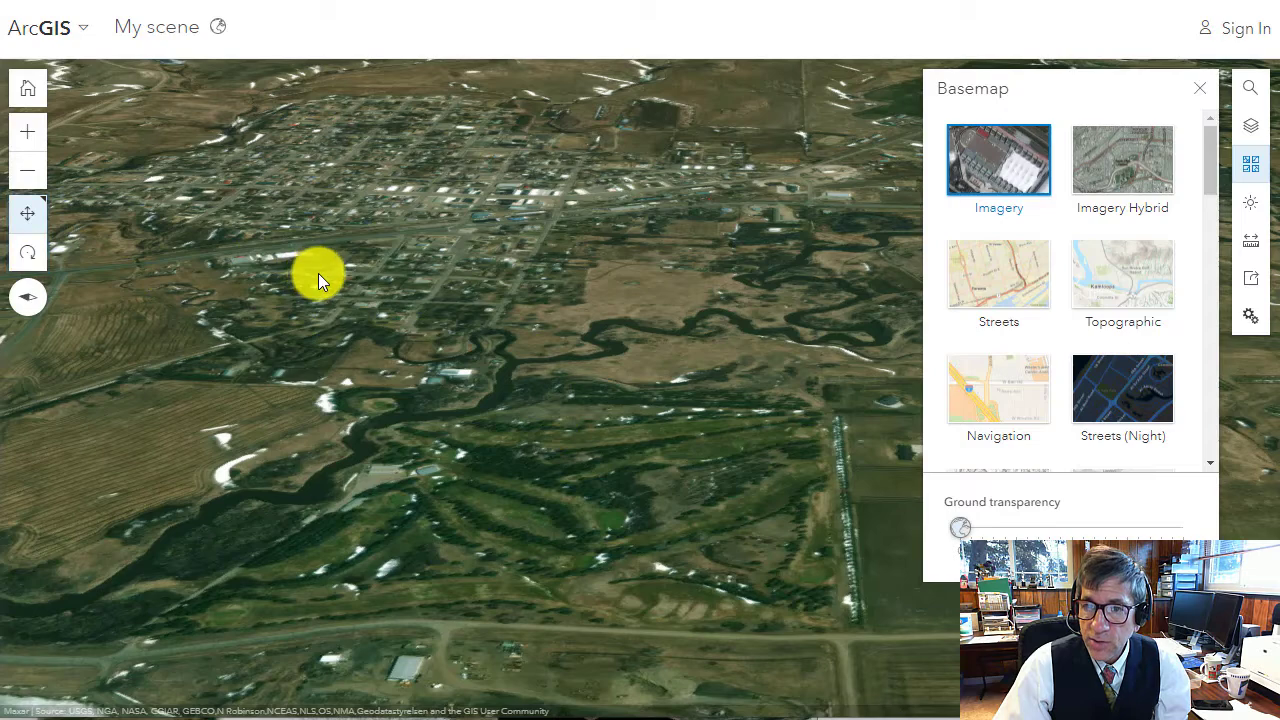
pyautogui.moveTo(318, 273); pyautogui.dragTo(358, 278)
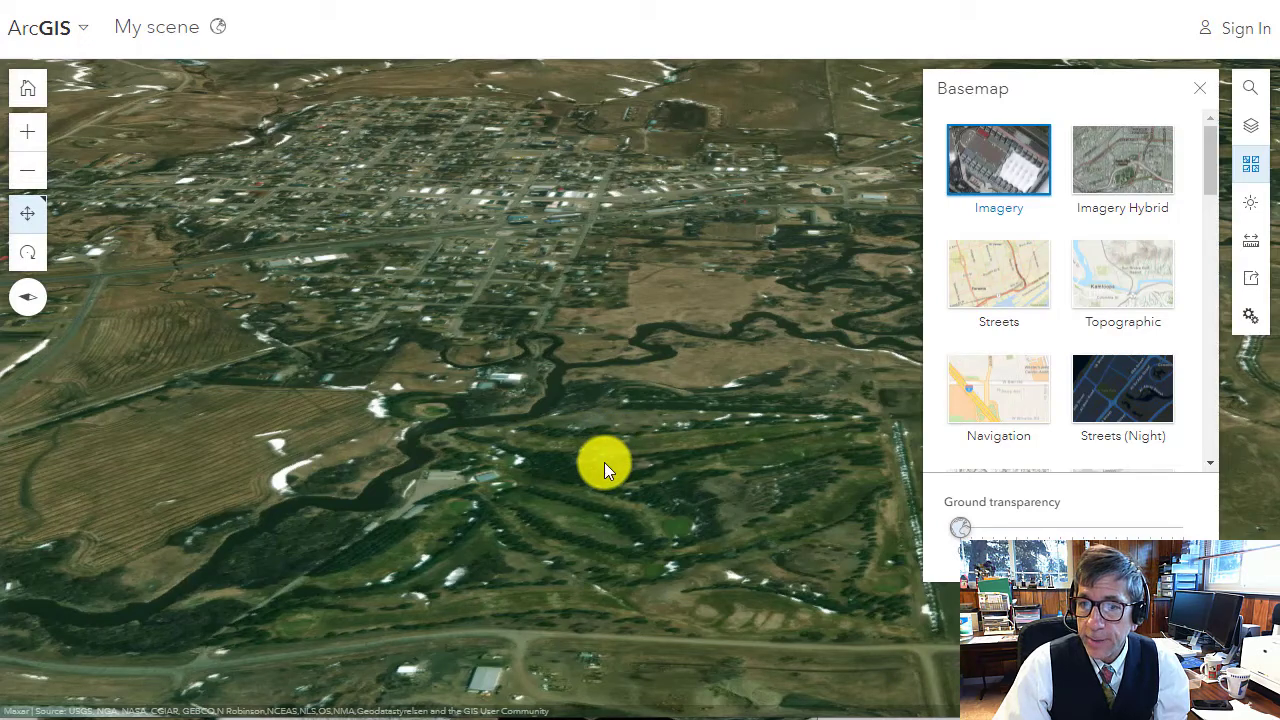
pyautogui.click(28, 253)
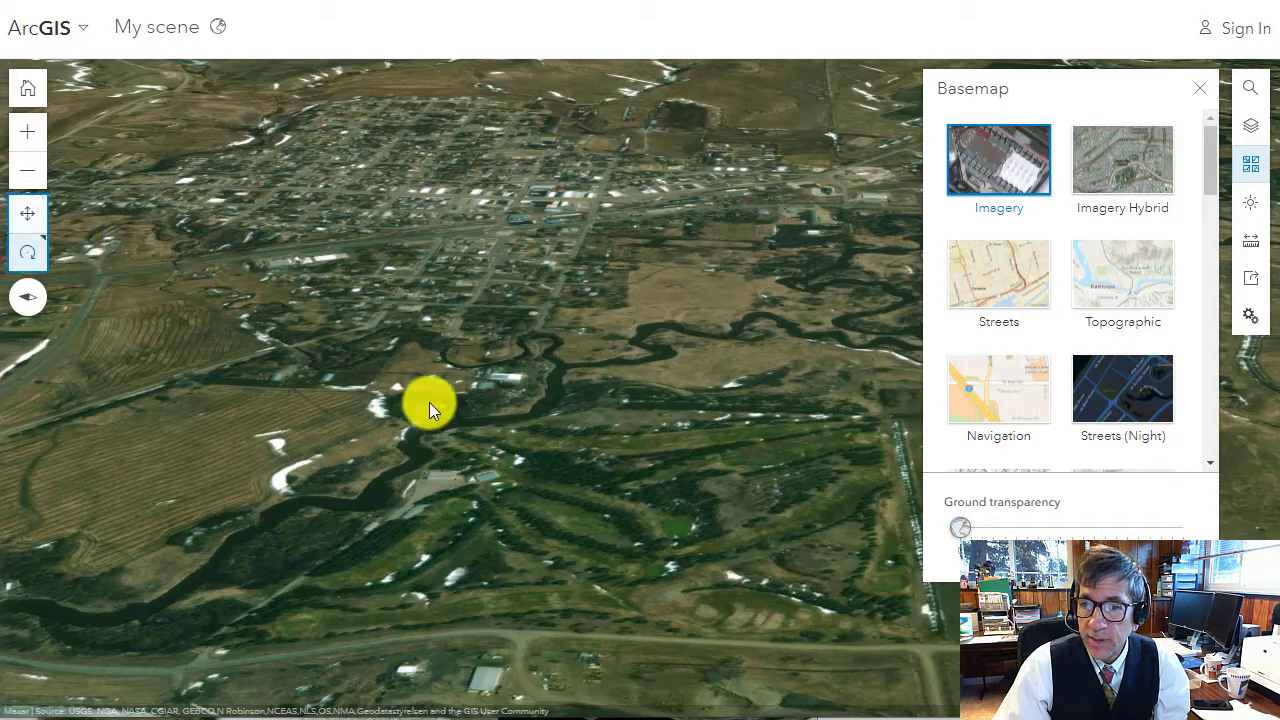
pyautogui.moveTo(429, 402); pyautogui.dragTo(424, 389)
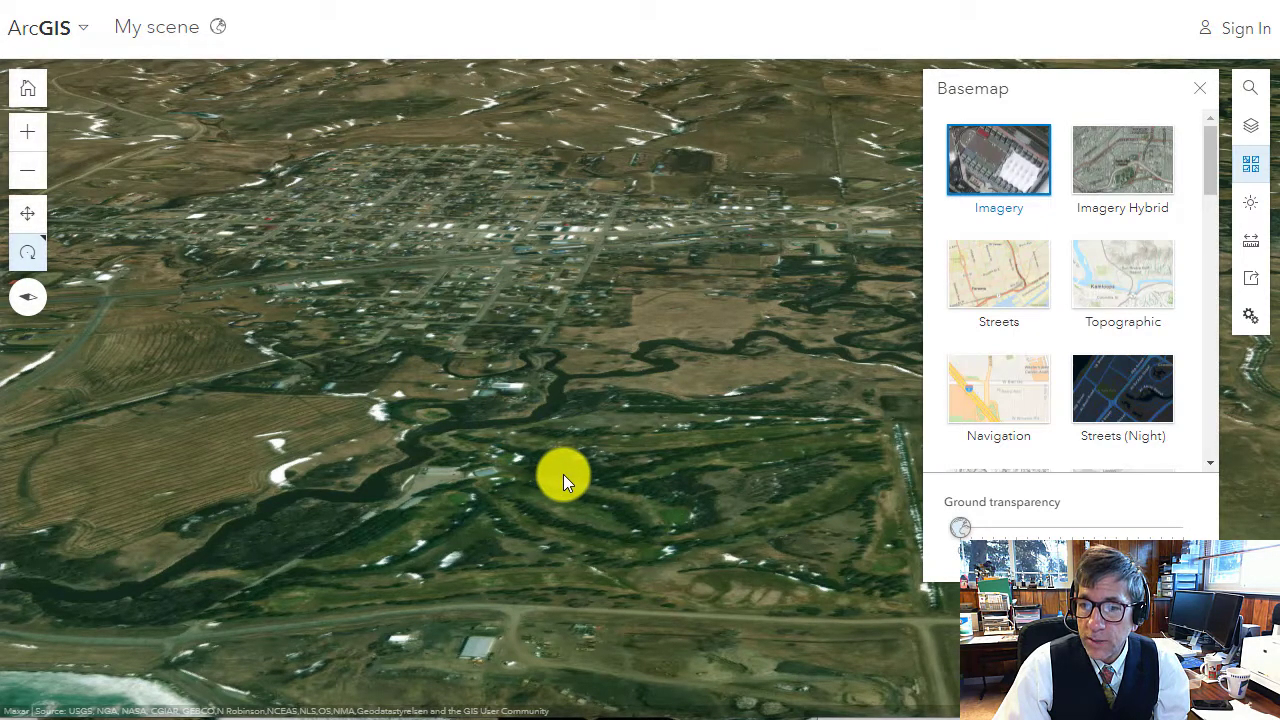
# Step: Close the basemap panel, tilt toward the horizon and move closer over the tree rows
pyautogui.click(1200, 88)
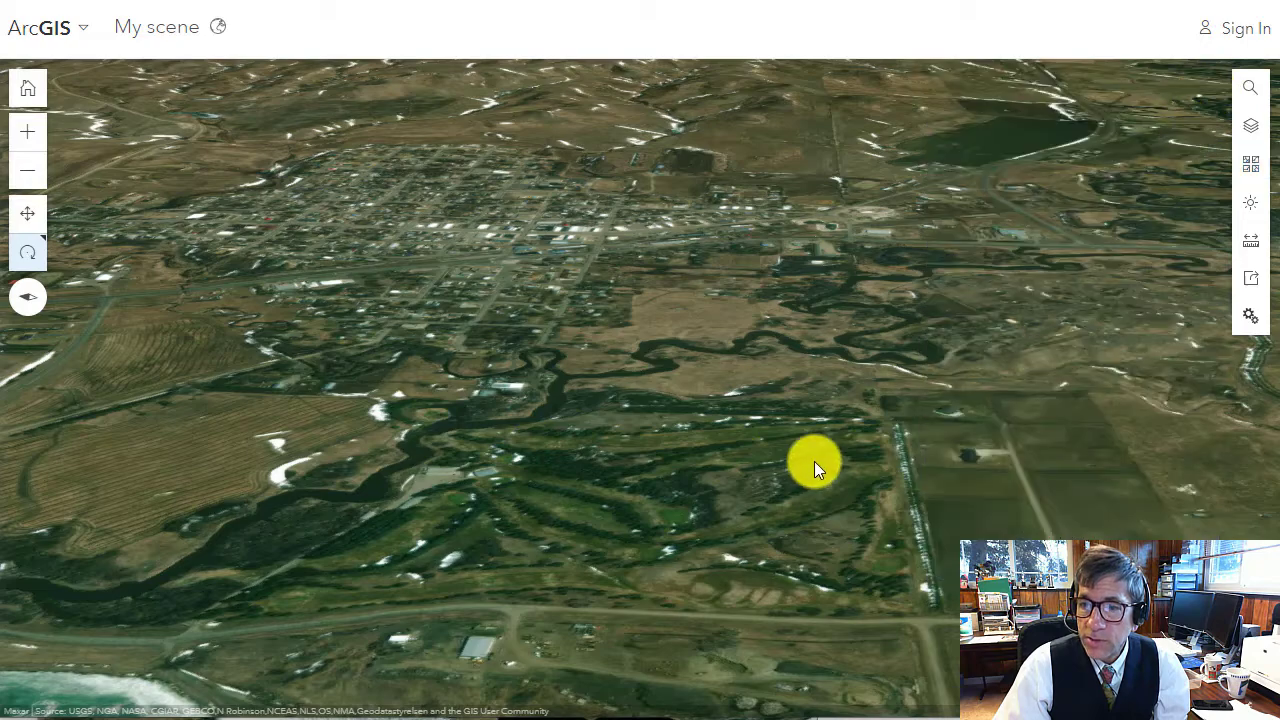
pyautogui.moveTo(811, 466); pyautogui.dragTo(650, 436)
pyautogui.click(30, 251)
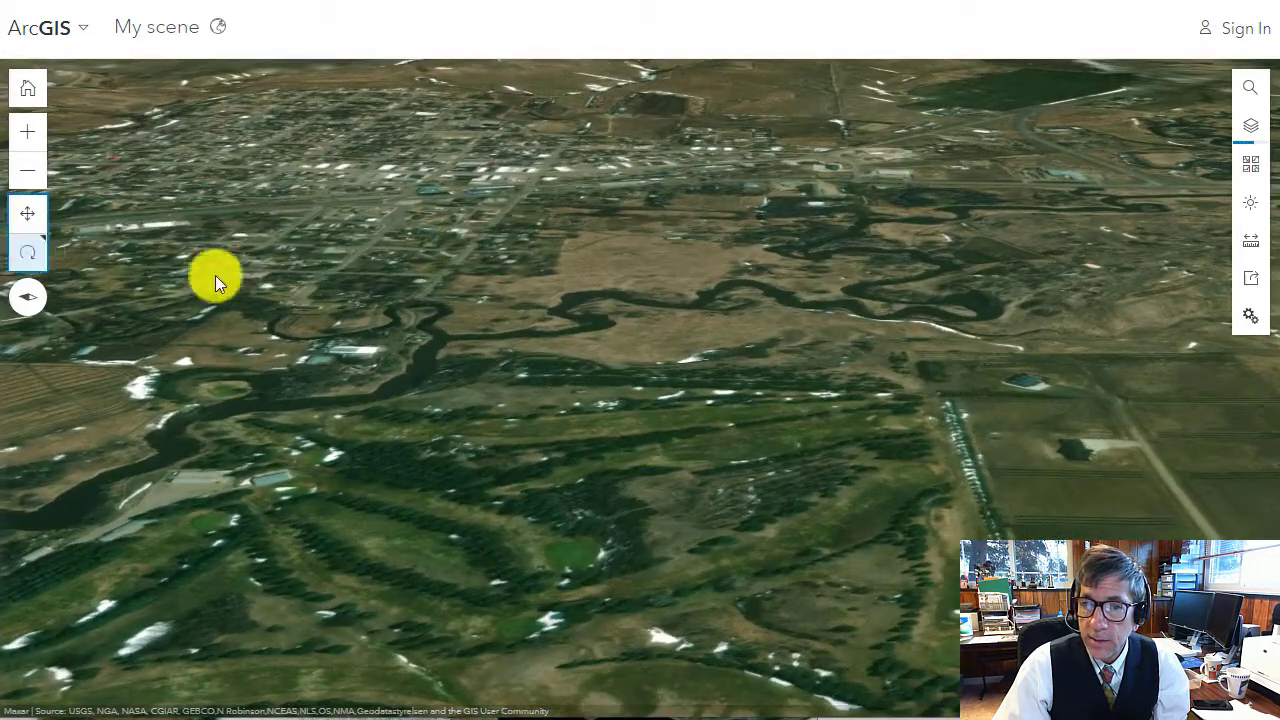
pyautogui.moveTo(508, 375); pyautogui.dragTo(686, 326)
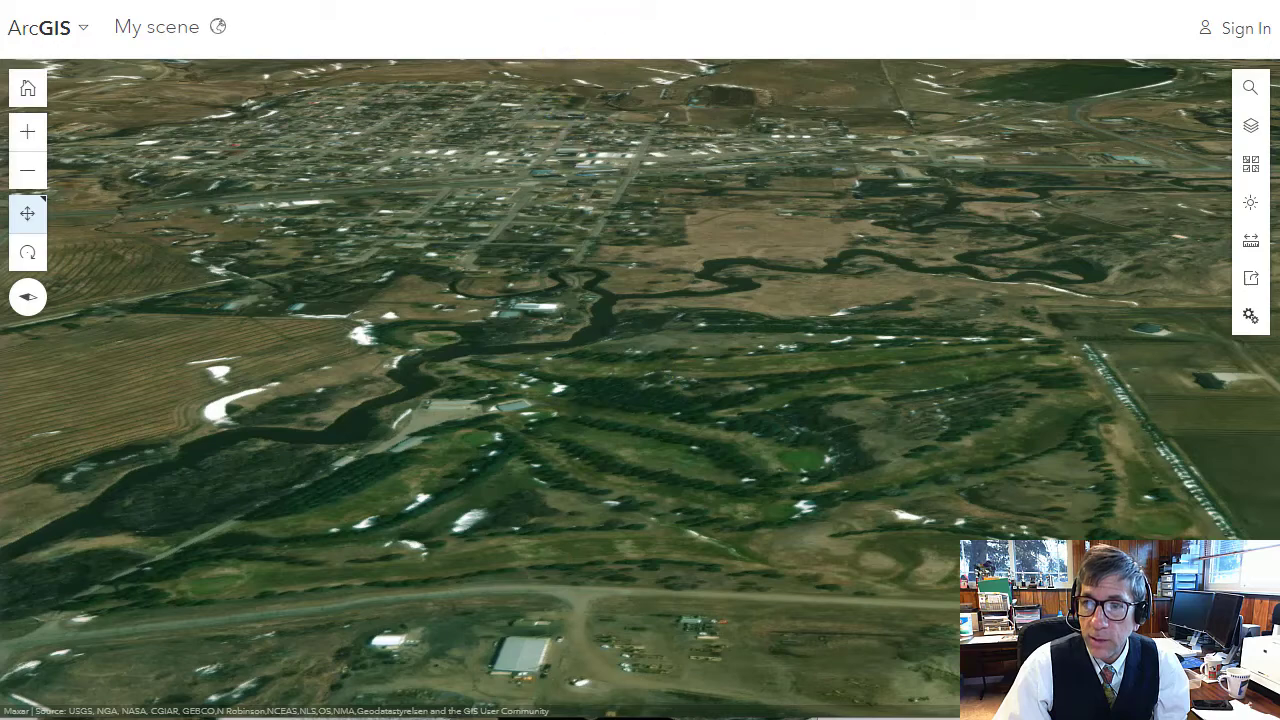
# Step: Fine-tune the tilt against the aerial photo, ending with the photo displayed
pyautogui.hotkey('alt', 'Tab')
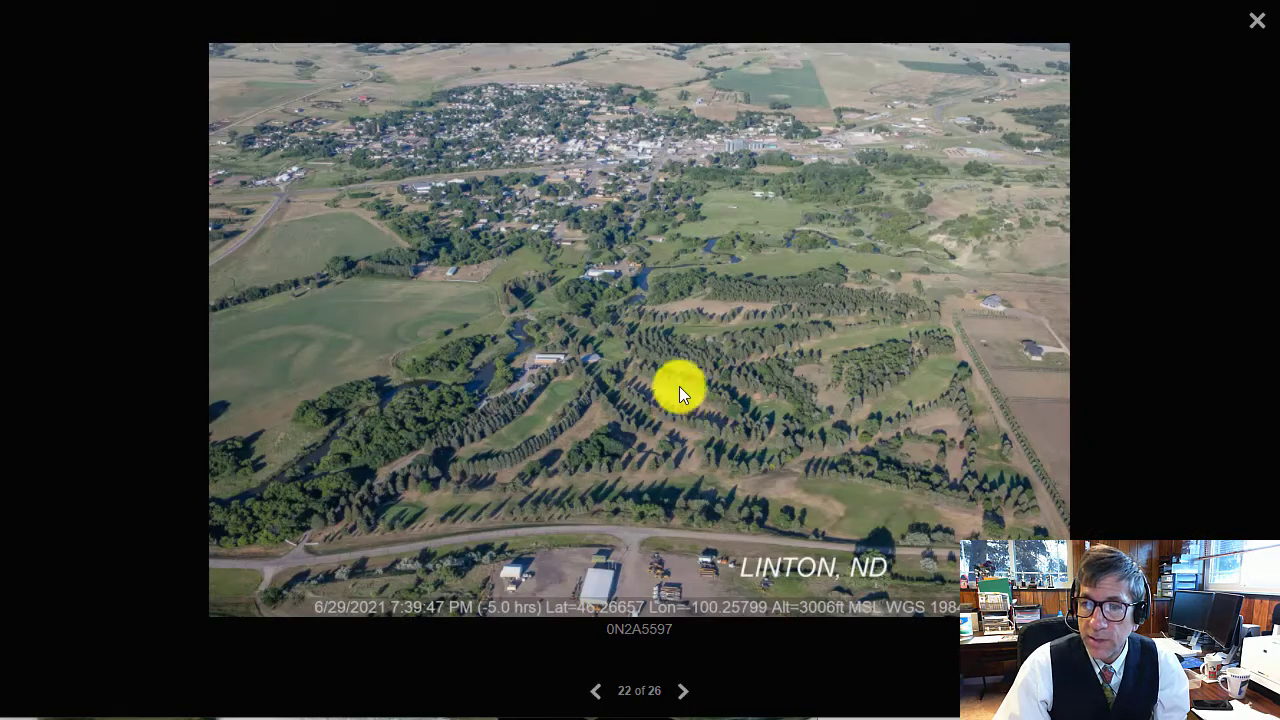
pyautogui.hotkey('alt', 'Tab')
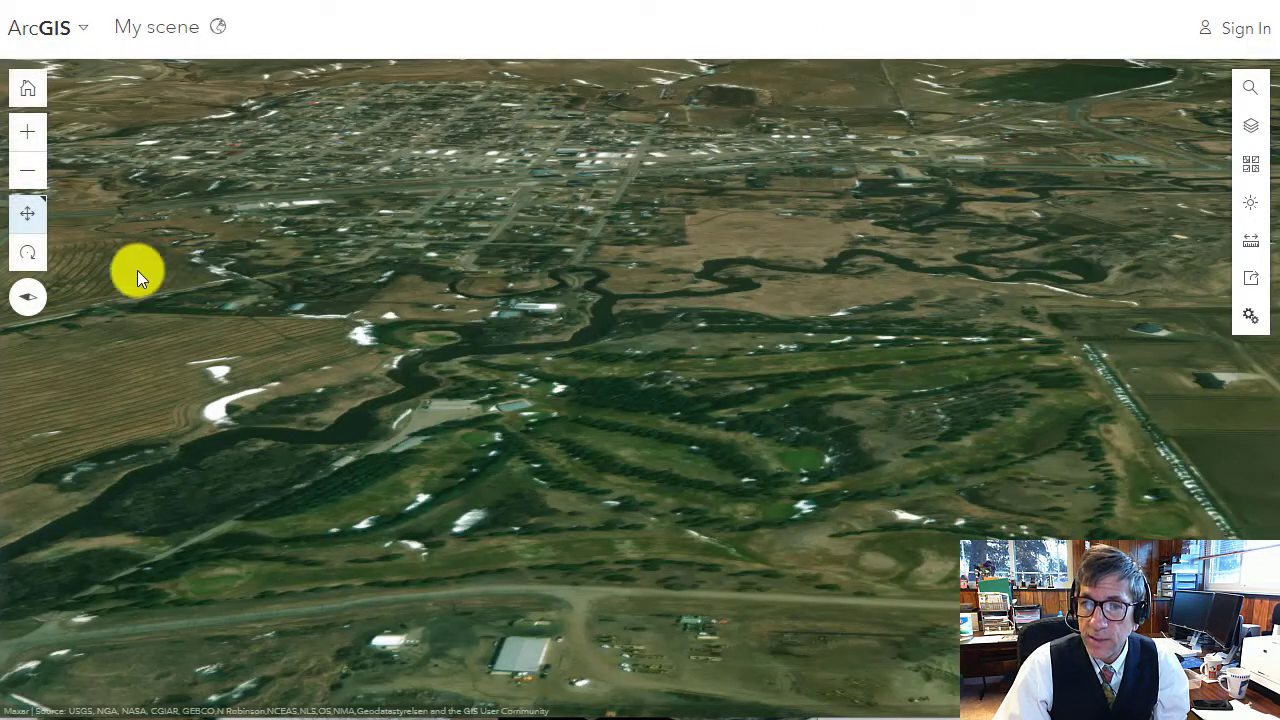
pyautogui.moveTo(390, 349); pyautogui.dragTo(386, 363)
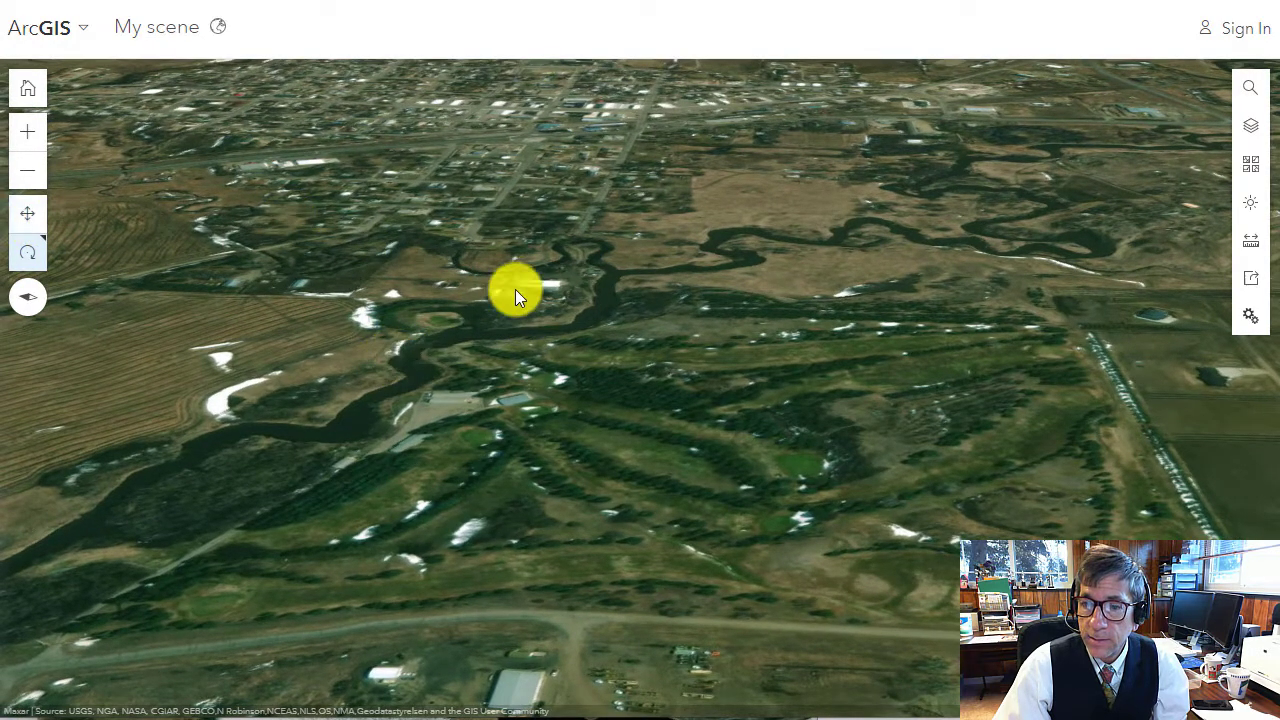
pyautogui.moveTo(515, 289); pyautogui.dragTo(514, 277)
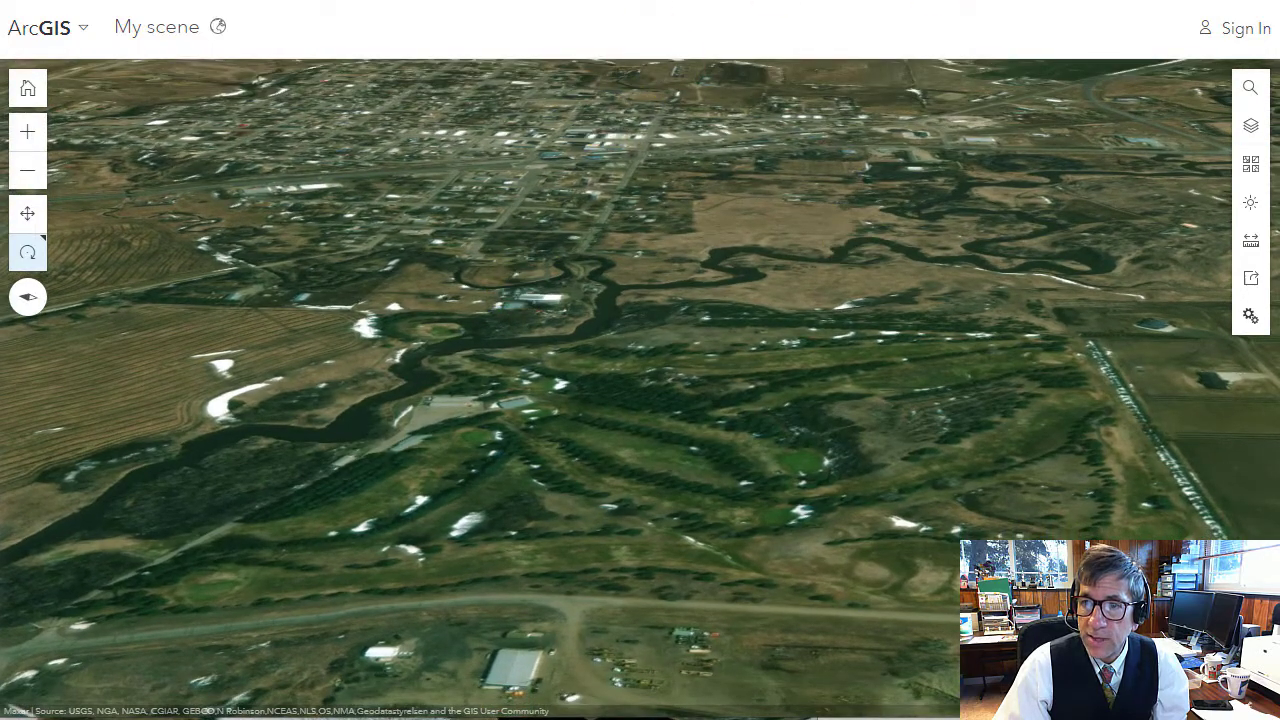
pyautogui.hotkey('alt', 'Tab')
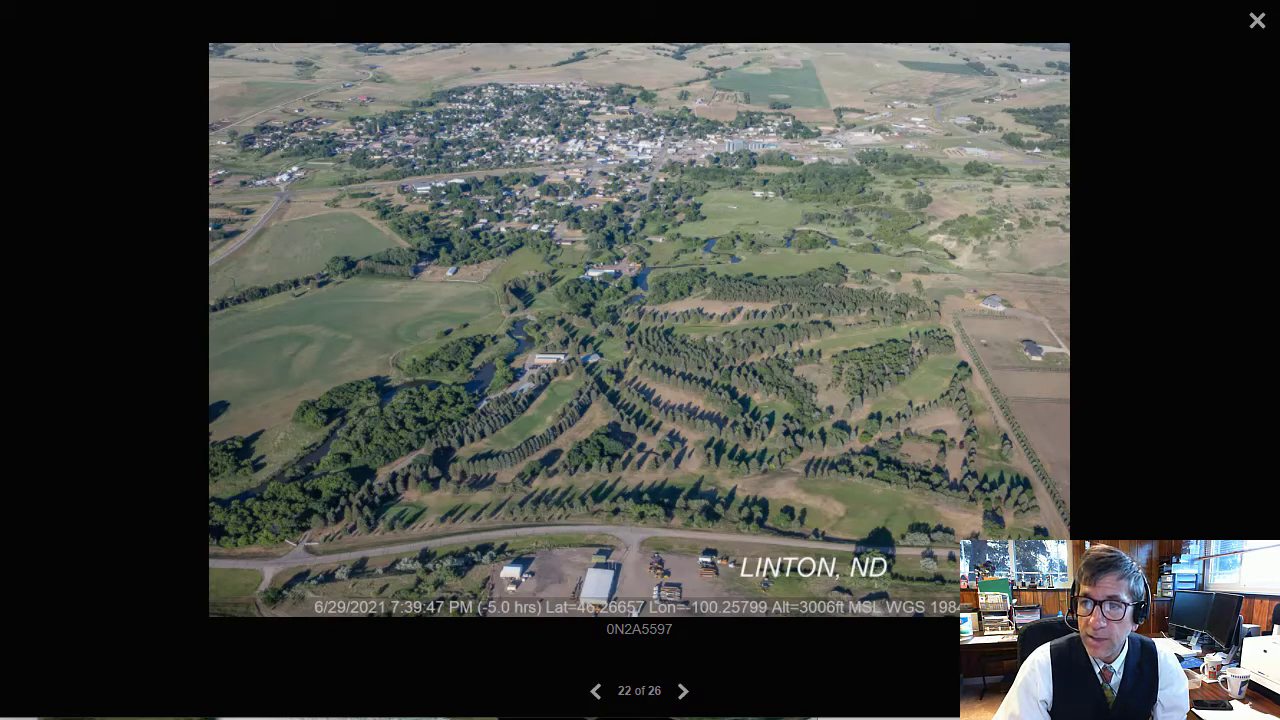
pyautogui.hotkey('alt', 'Tab')
pyautogui.moveTo(559, 192); pyautogui.dragTo(561, 188)
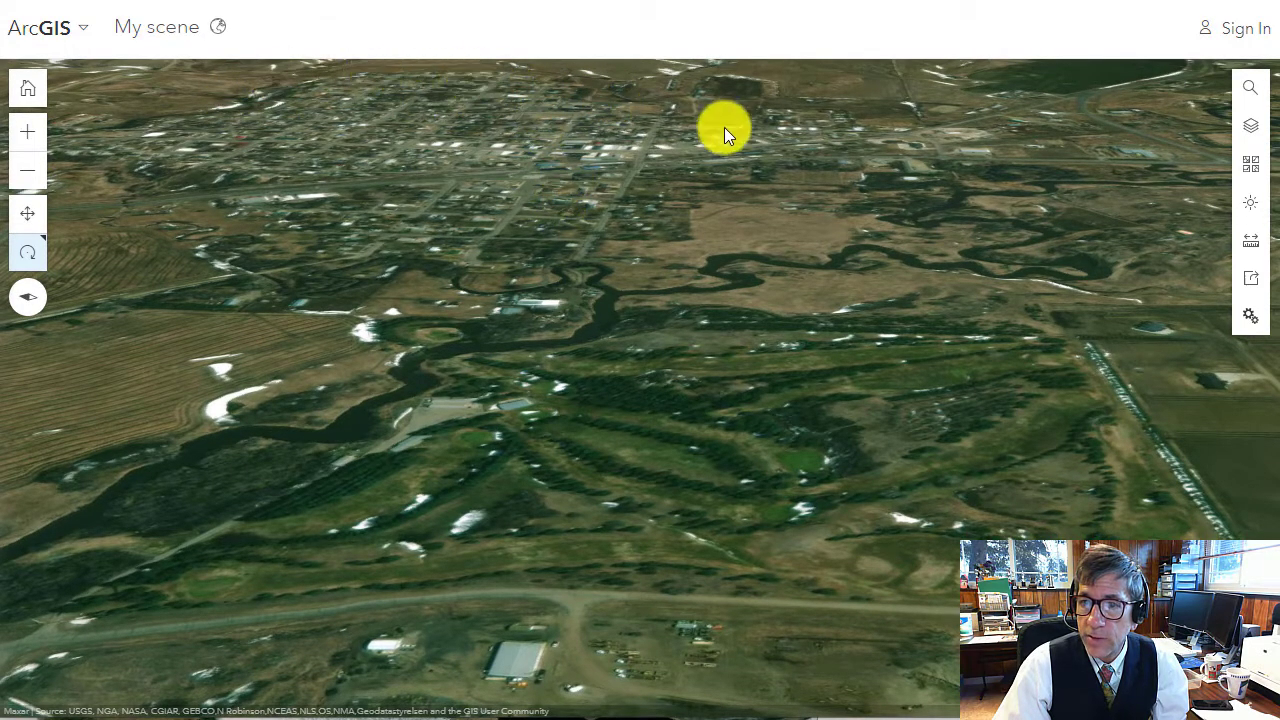
pyautogui.hotkey('alt', 'Tab')
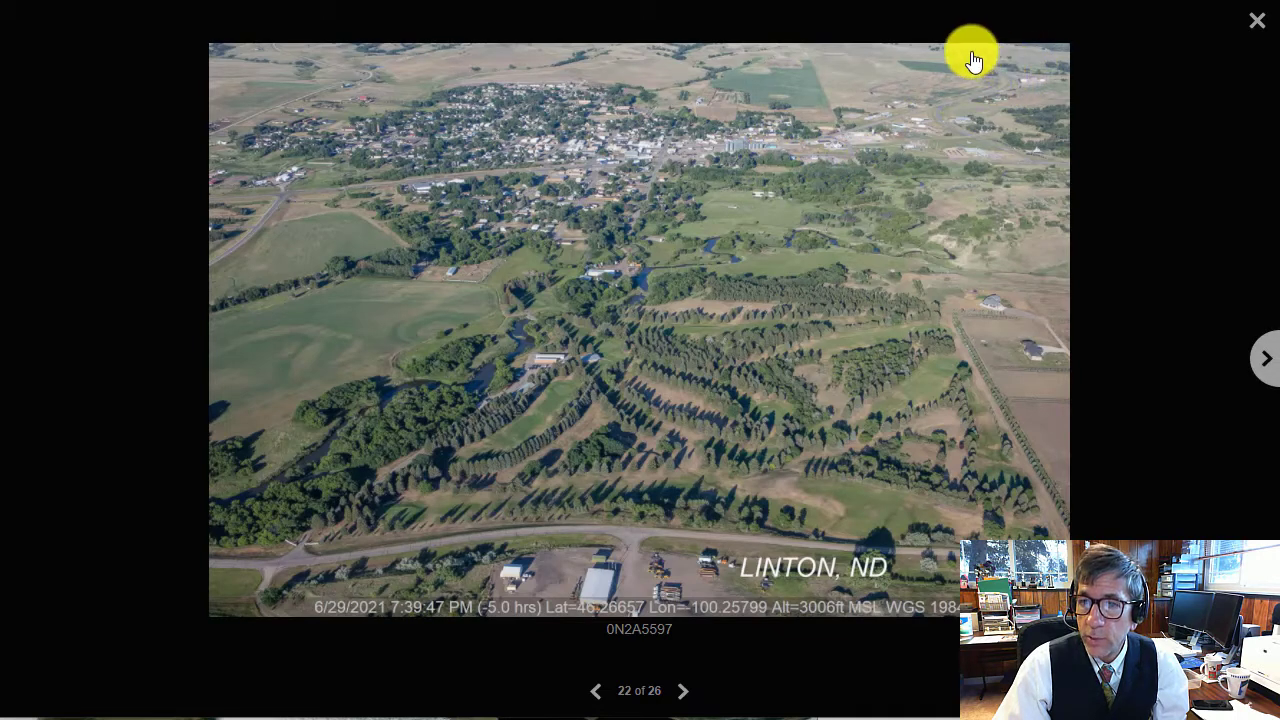
# Step: Switch from the Linton photo back to the tilted 3D scene
pyautogui.hotkey('alt', 'Tab')
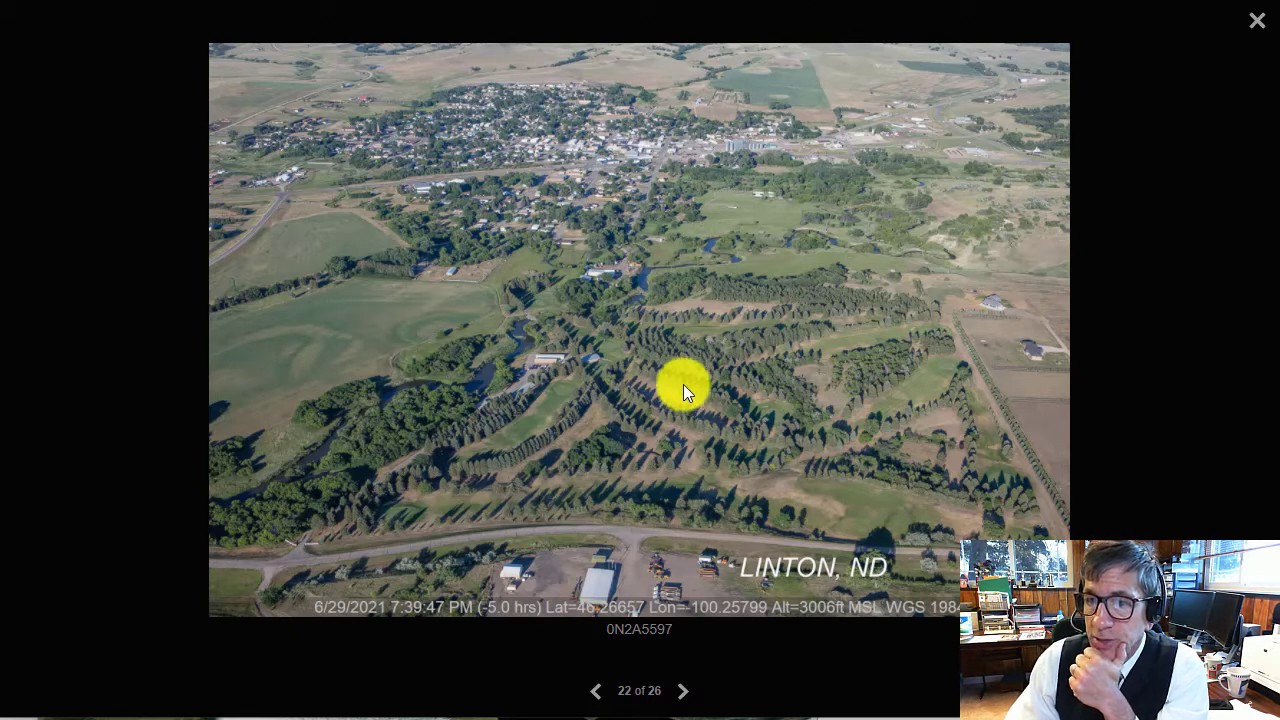
# Step: Return to the tilted satellite scene of Linton after the photo comparison
pyautogui.hotkey('ctrl', 'Tab')
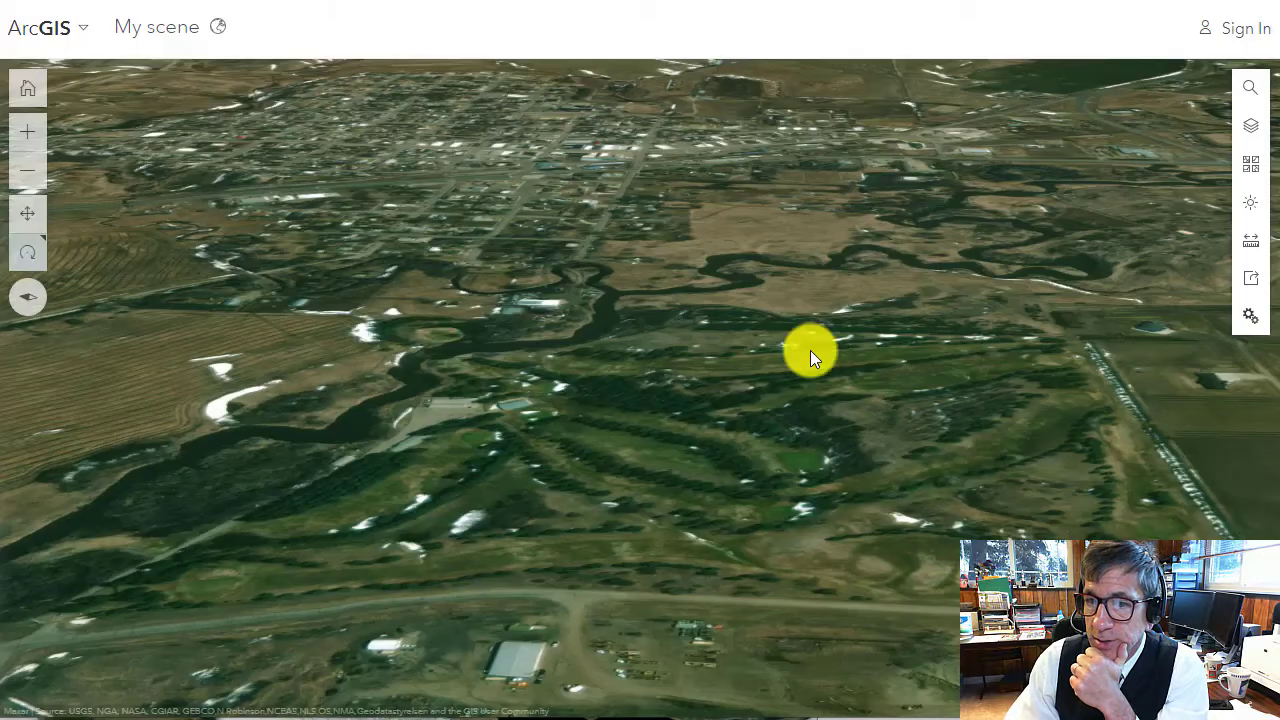